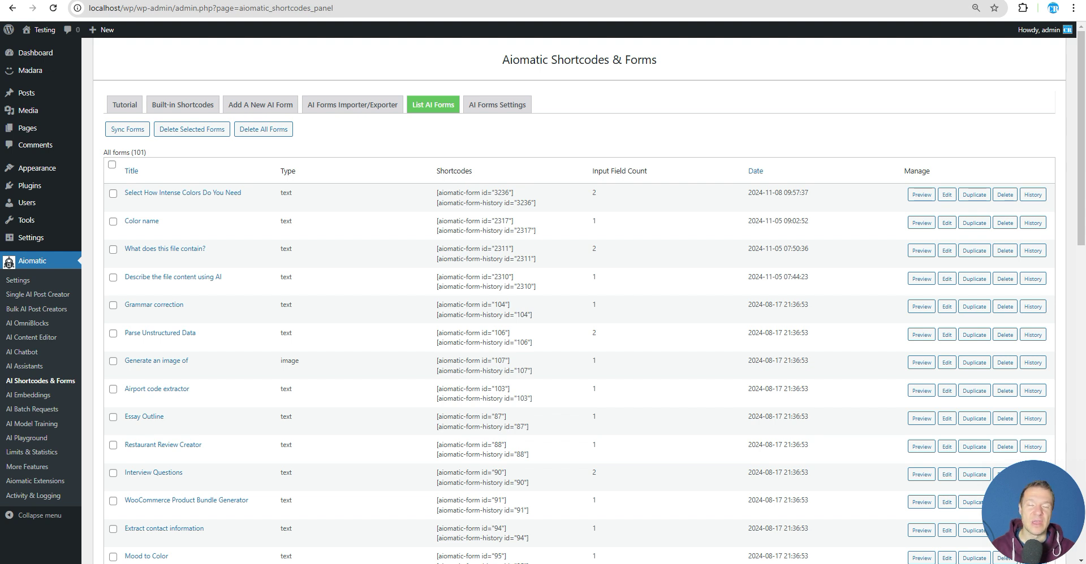
- Open the AI Forms page for editing from the list of all pages, and return to the AI forms list
click(310, 0)
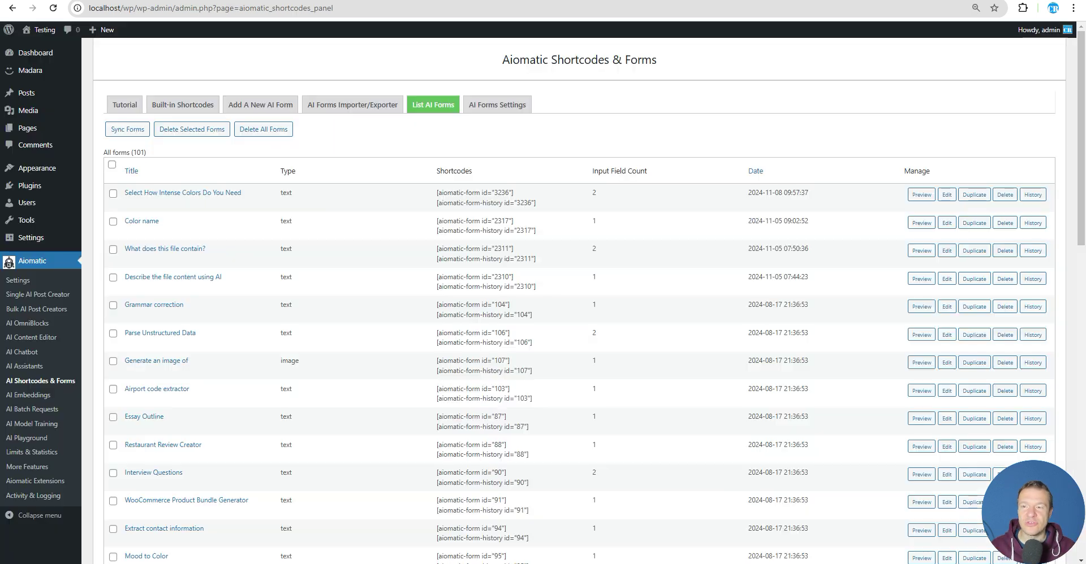
key(ctrl+Tab)
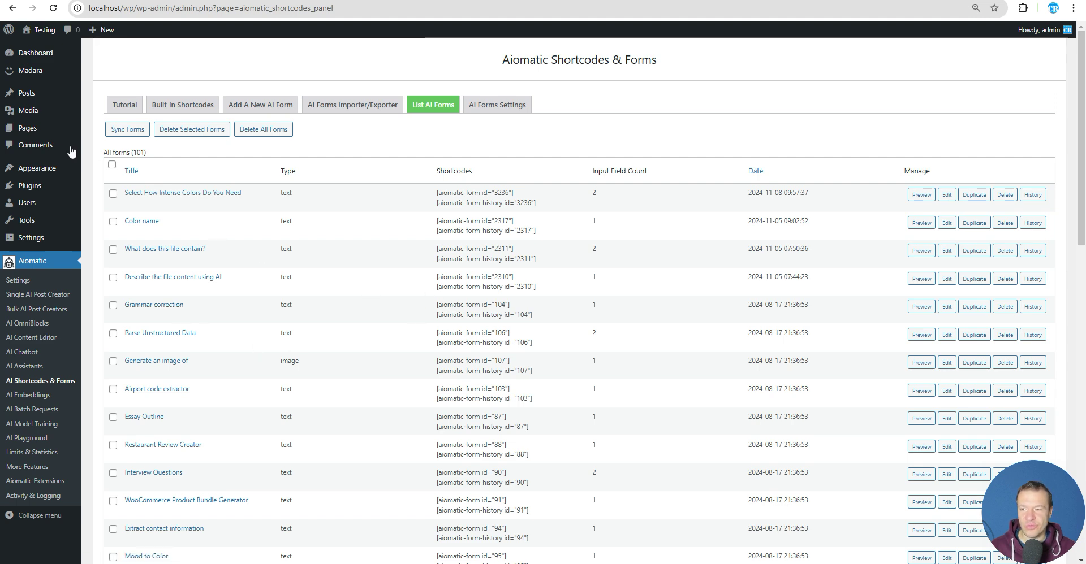
mouse_move(28, 129)
click(103, 130)
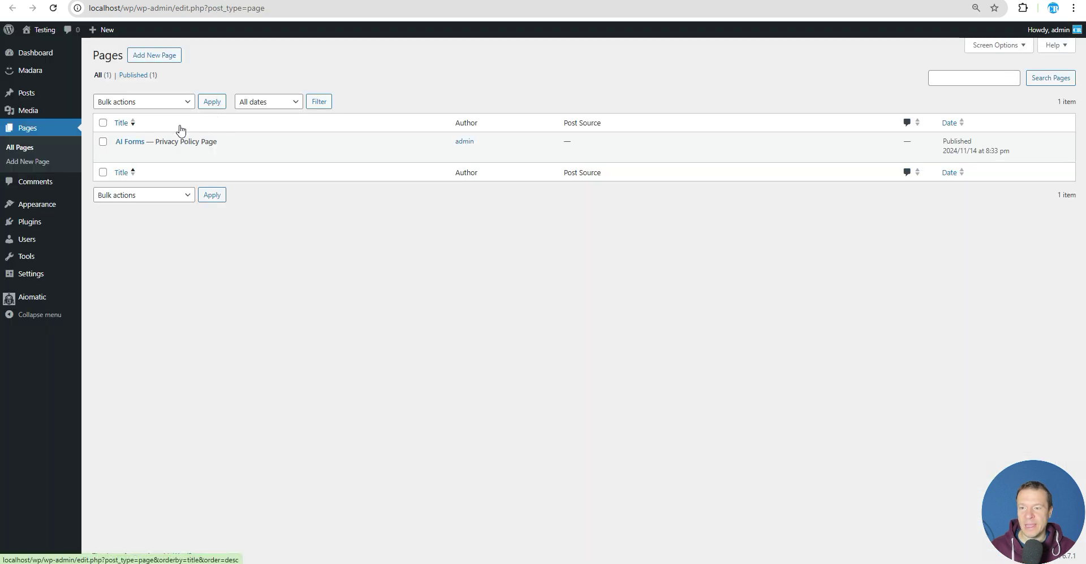
key(alt+Left)
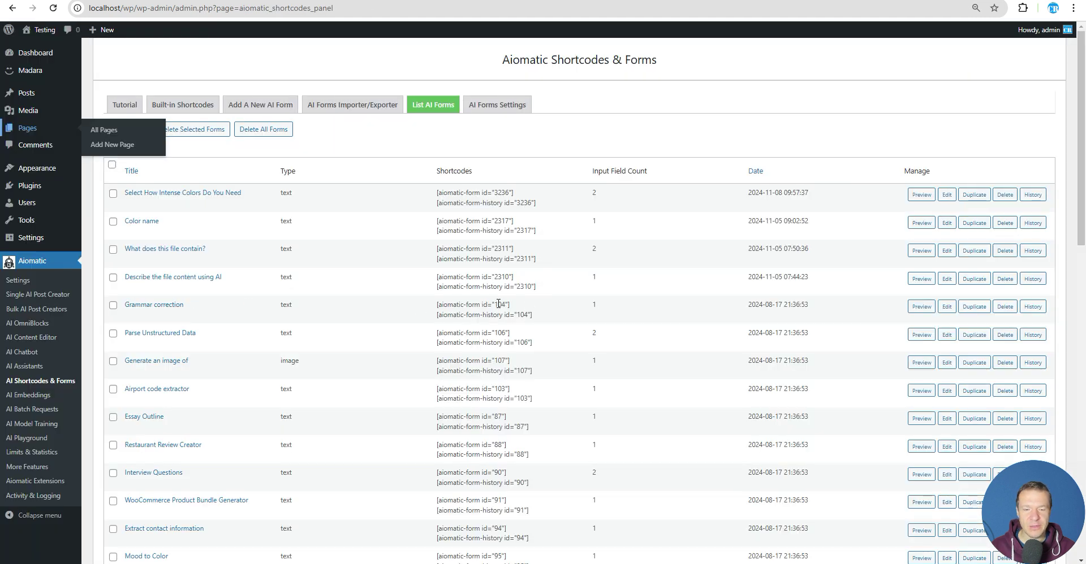
- Replace the first shortcode on the AI Forms page with the Grammar correction form's shortcode, [aiomatic-form id="104"]
drag(438, 304, 512, 306)
key(ctrl+c)
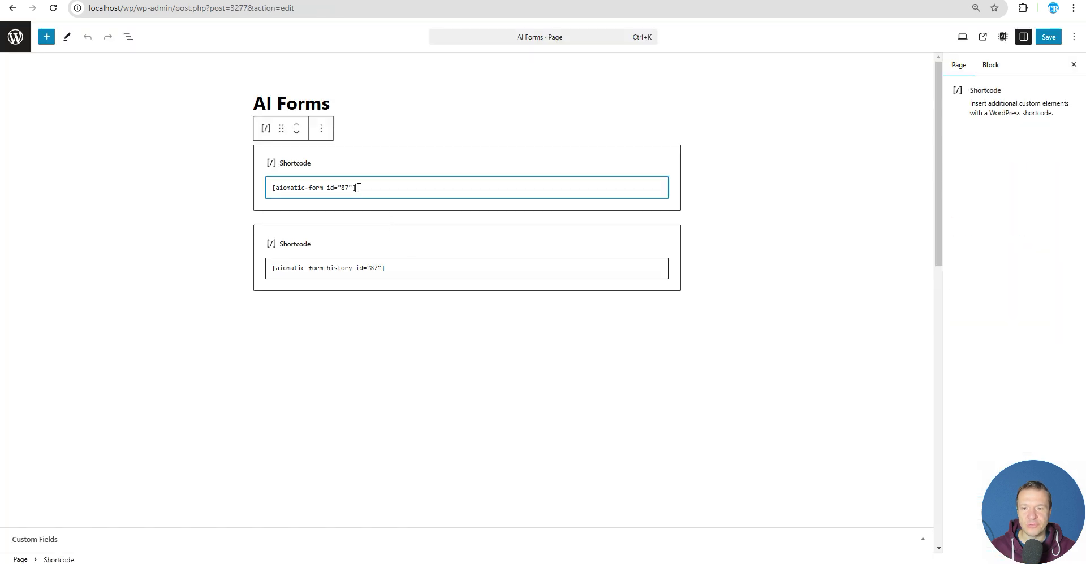
triple_click(358, 188)
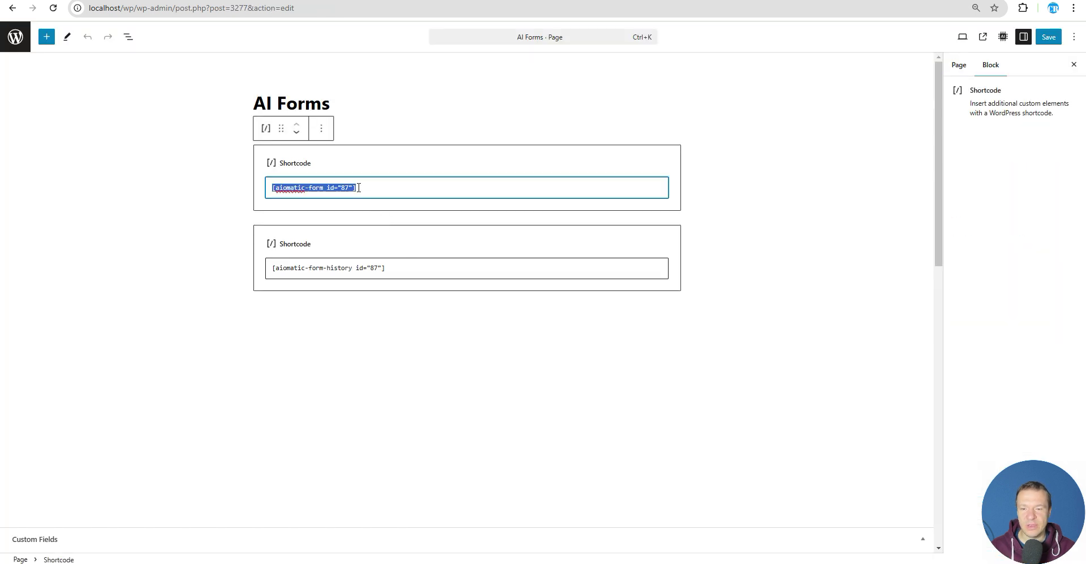
key(ctrl+v)
- Delete the form-history shortcode block from the AI Forms page and save the page
click(365, 267)
triple_click(366, 268)
key(BackSpace)
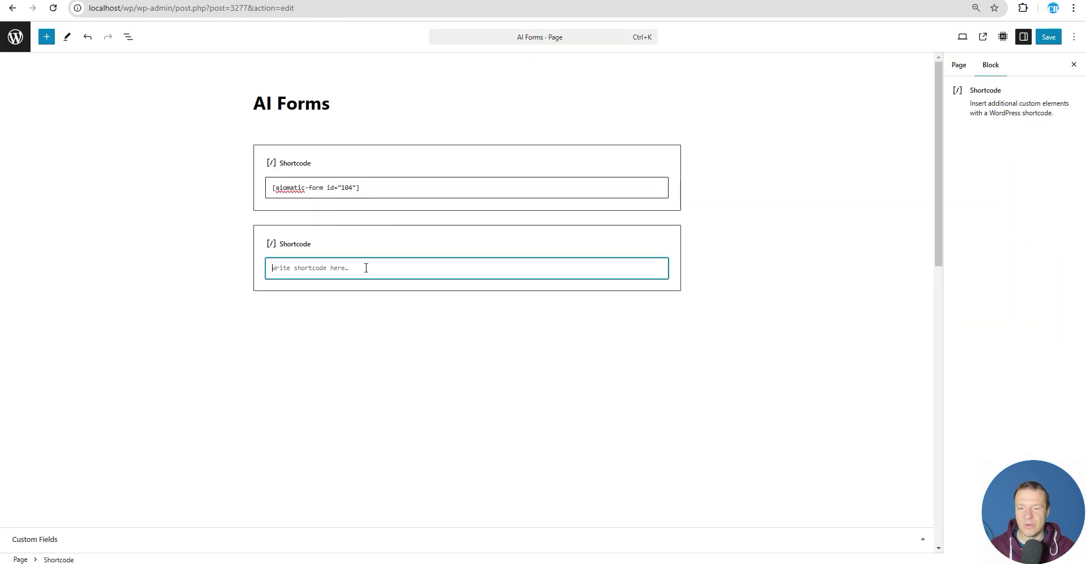
key(BackSpace)
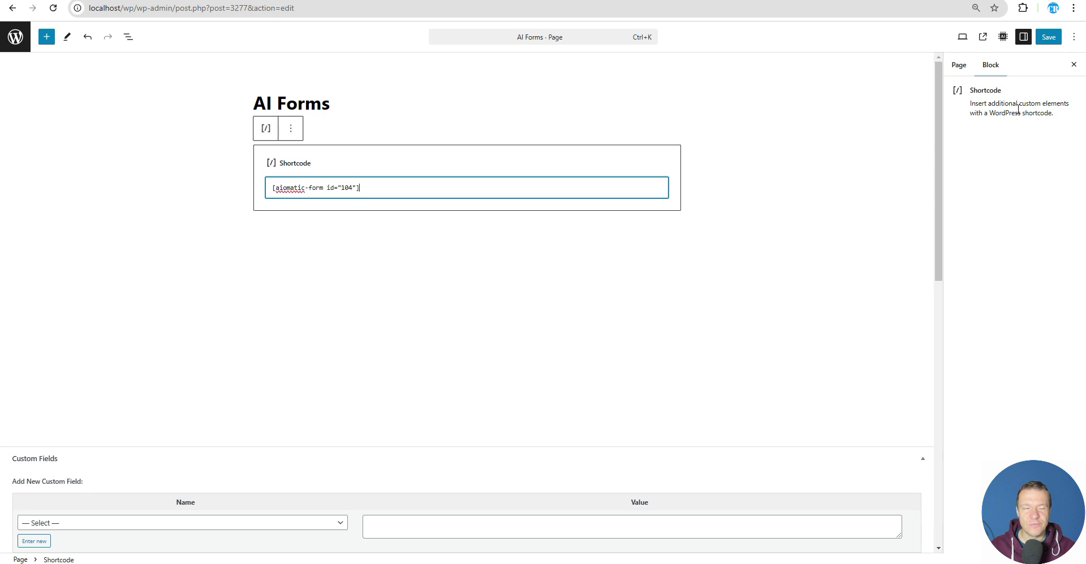
click(1048, 37)
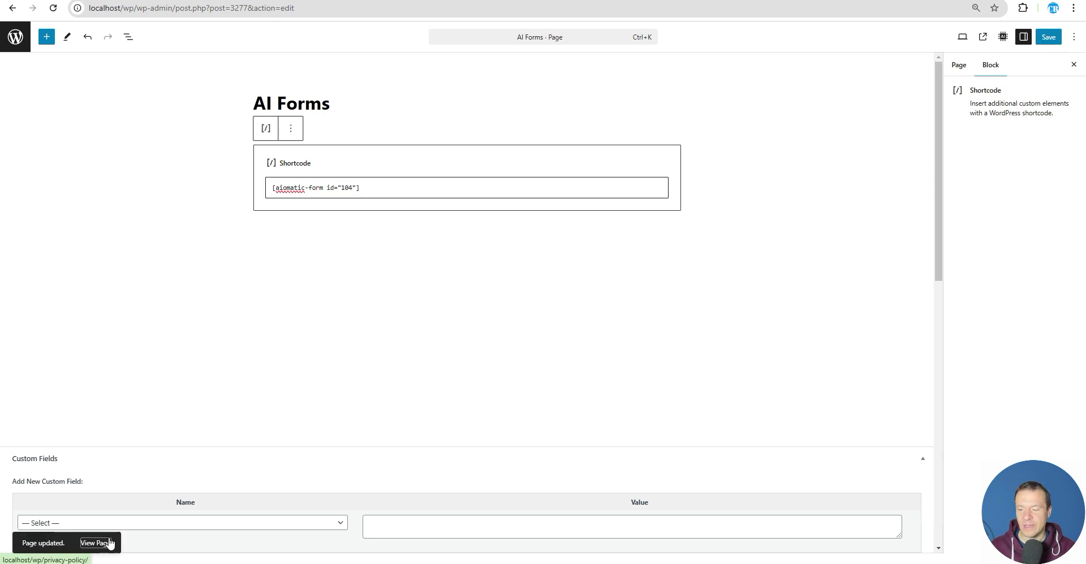
- On the updated live page, submit "Hye I am new!" for grammar correction, and reload the page to clear the form
click(108, 543)
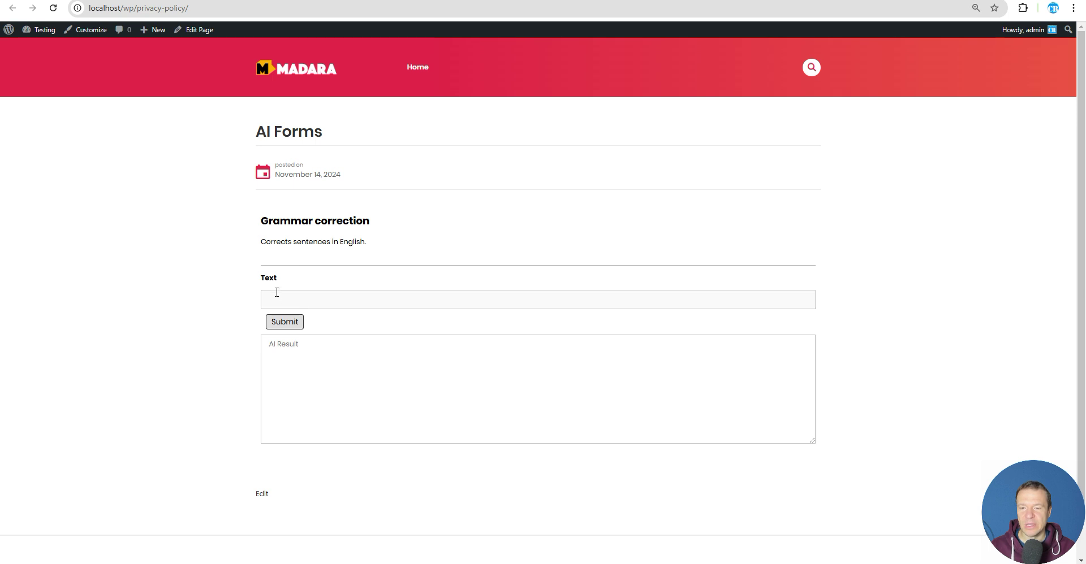
scroll(285, 266, down, 1)
click(267, 258)
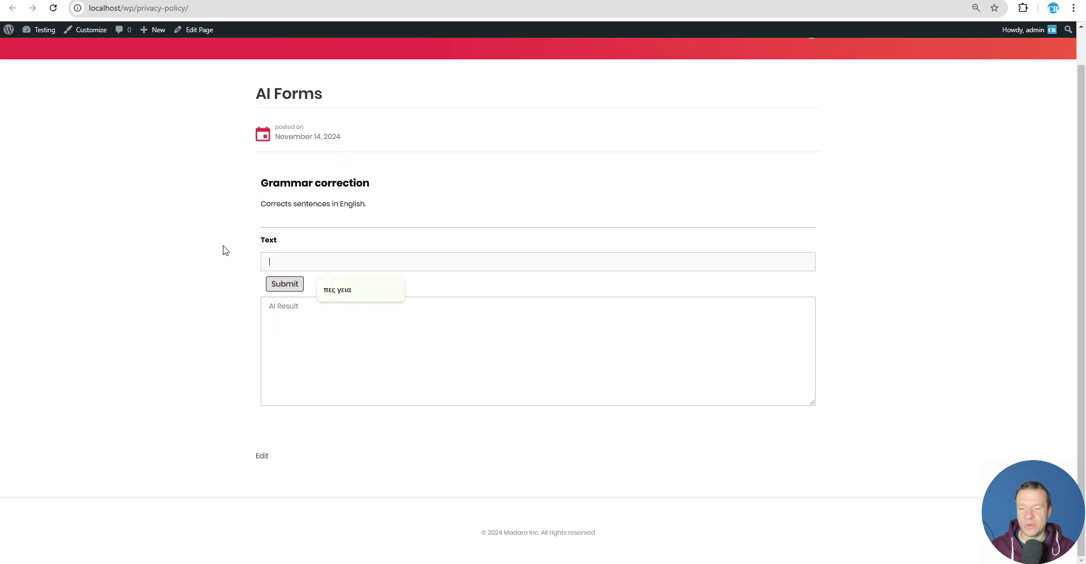
click(273, 253)
text(Hye )
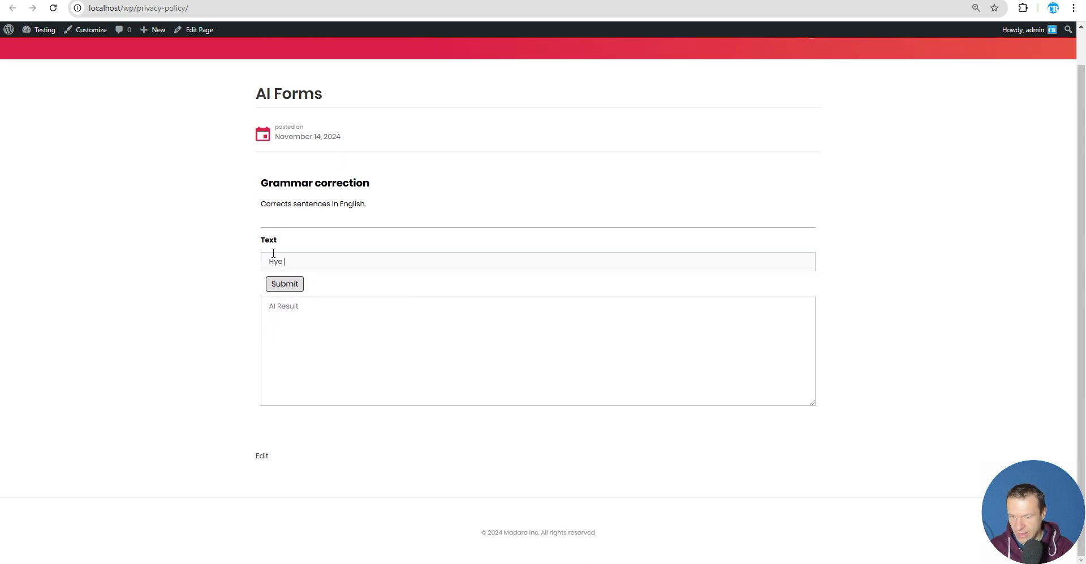
text(I am )
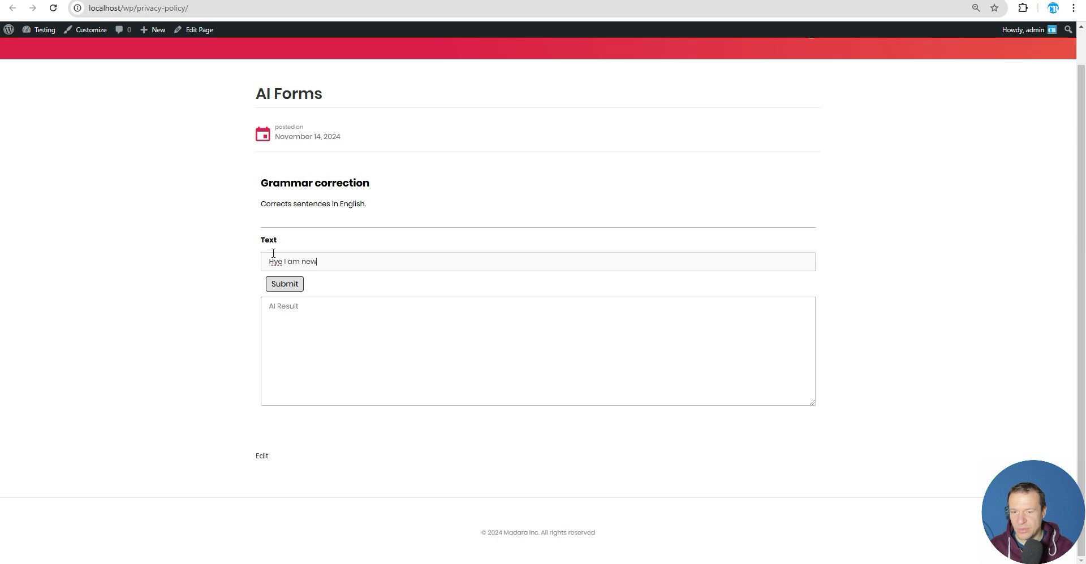
text(new)
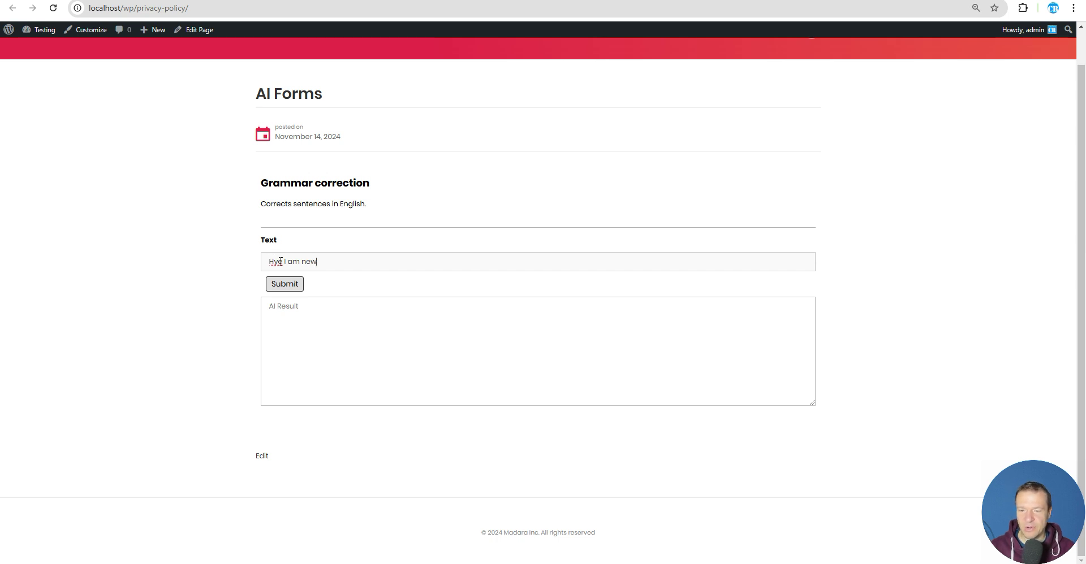
text(!)
click(284, 284)
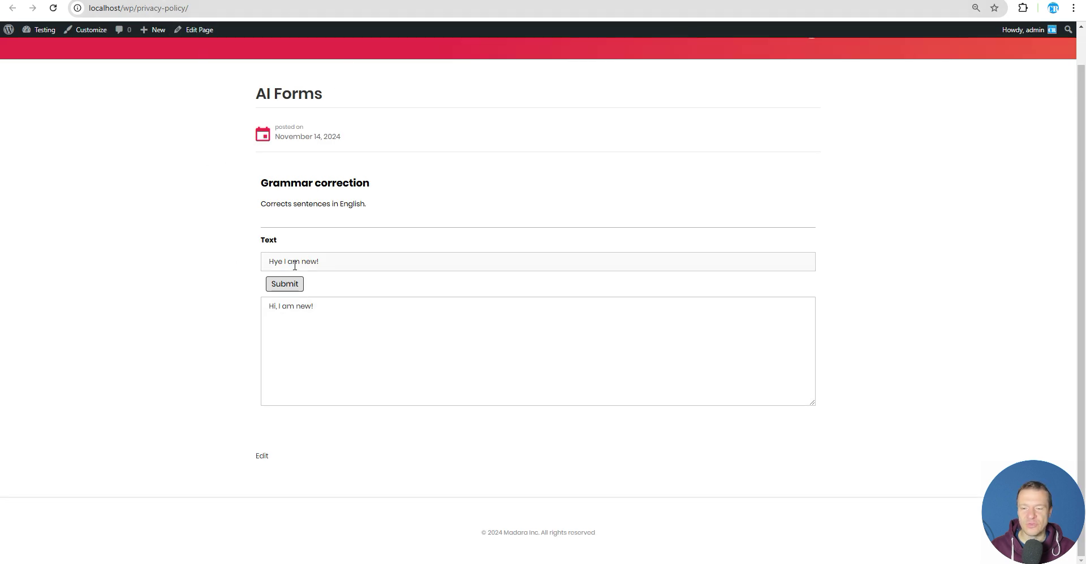
click(54, 8)
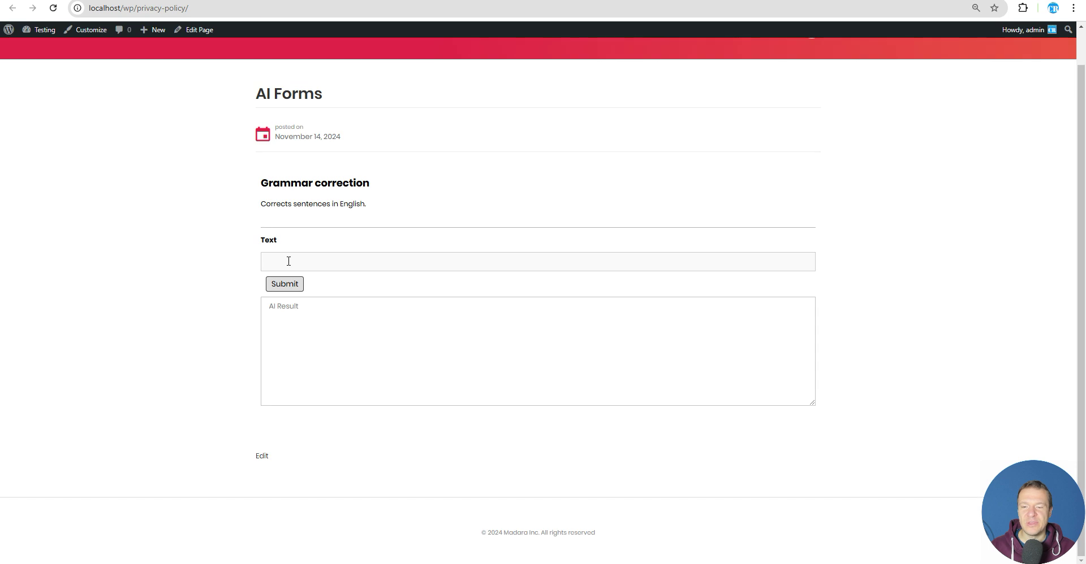
click(289, 257)
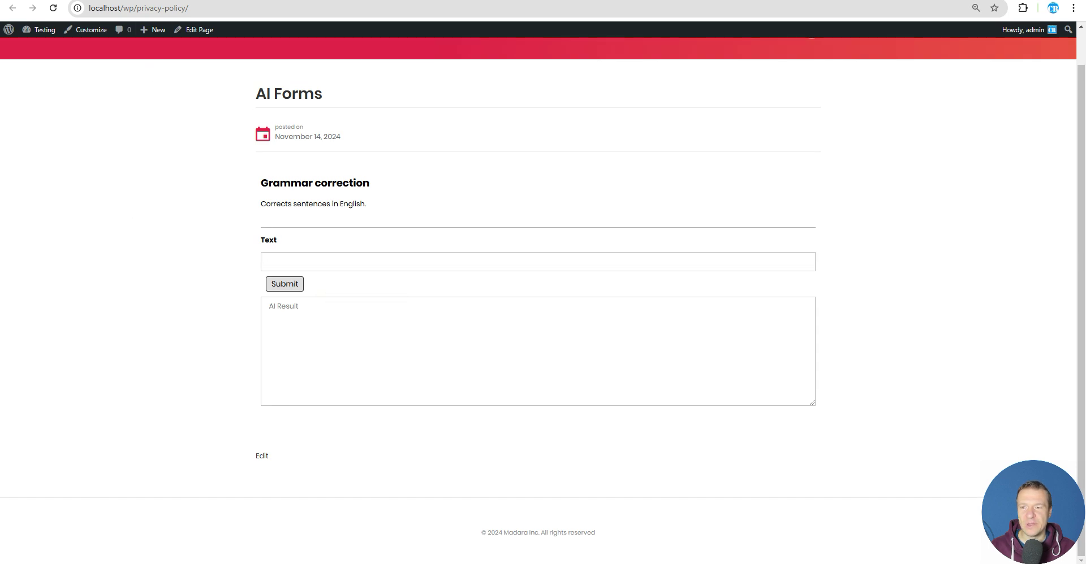
- Open the Grammar correction form for editing in the AI forms list and copy its input field's ID, textinput
click(156, 0)
click(192, 316)
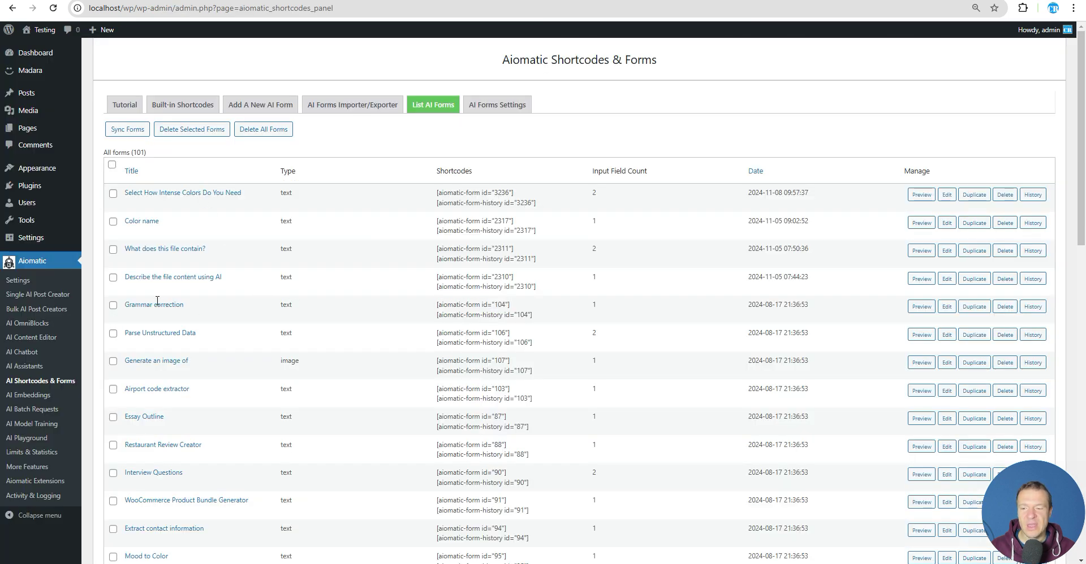
click(948, 308)
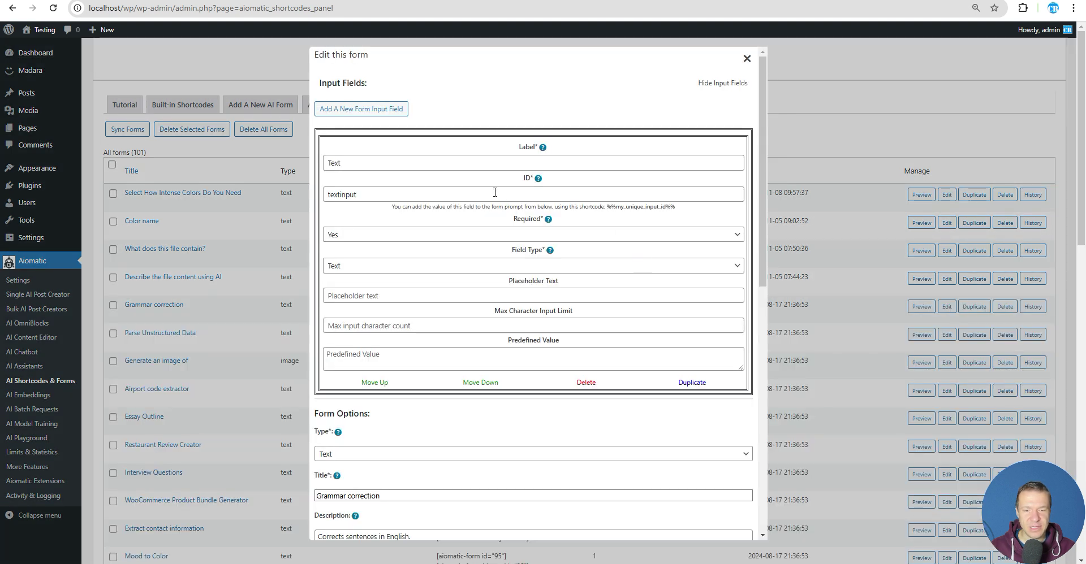
drag(356, 195, 327, 194)
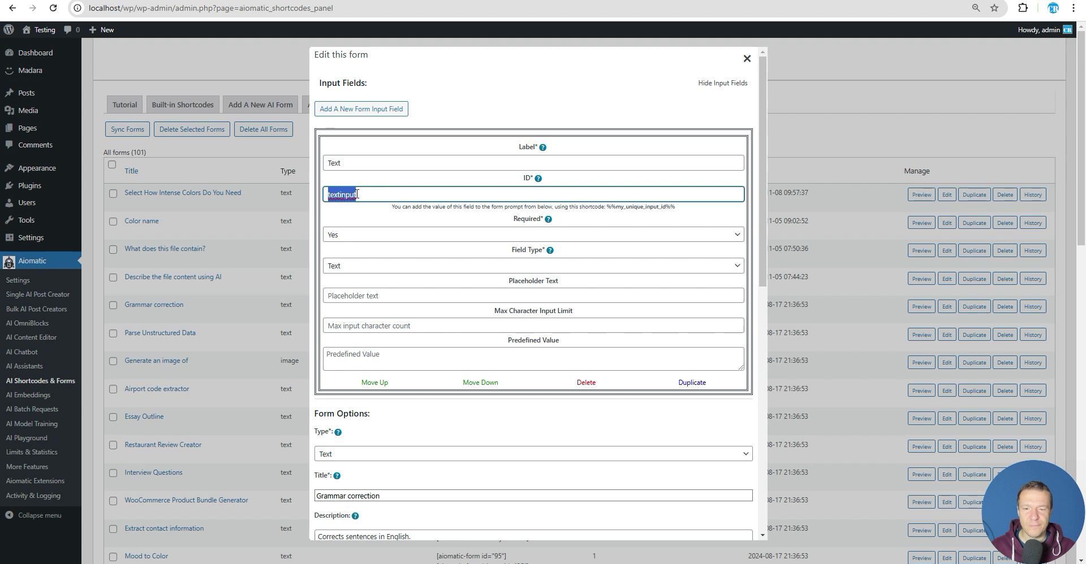
drag(358, 196, 325, 194)
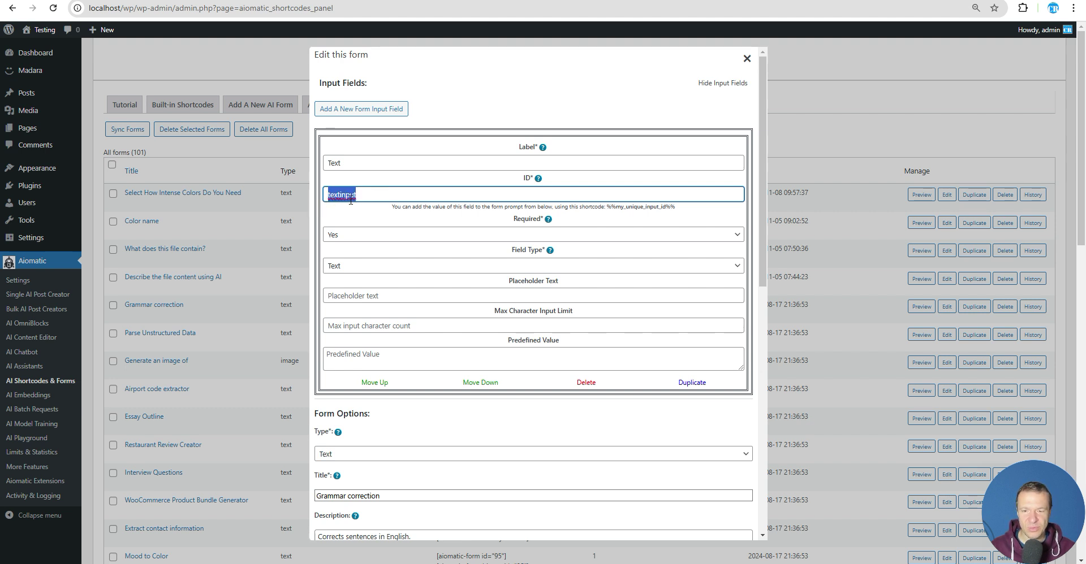
right_click(341, 196)
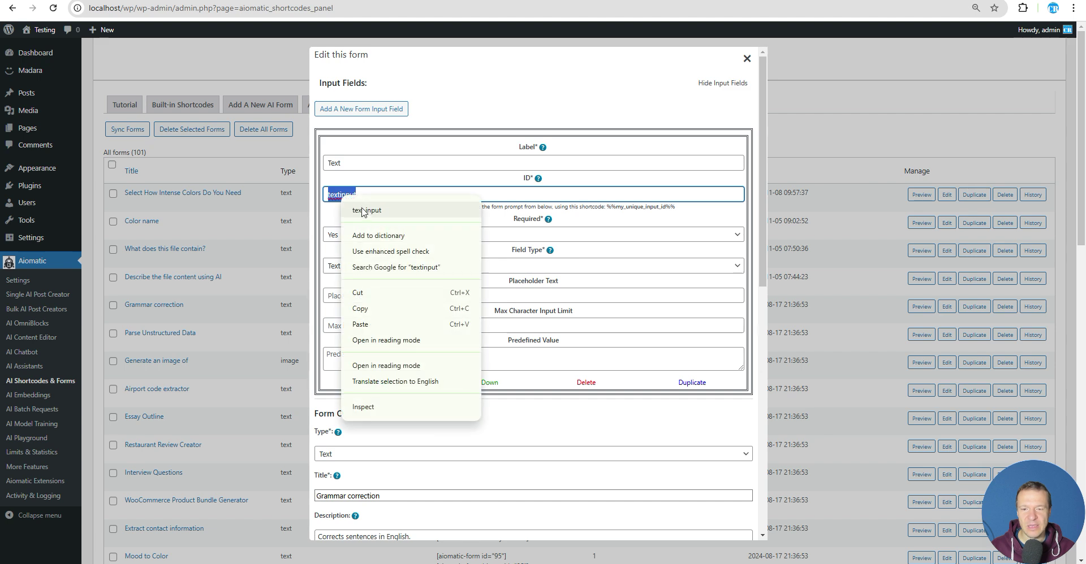
click(375, 310)
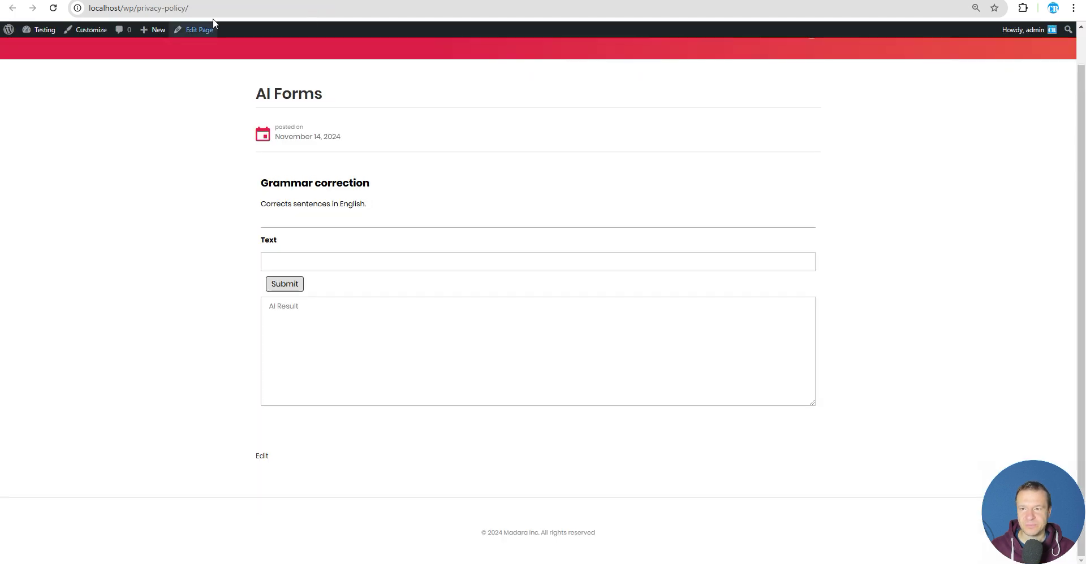
- Load the live AI Forms page with ?textinput=Testing appended to its URL
click(257, 8)
click(257, 8)
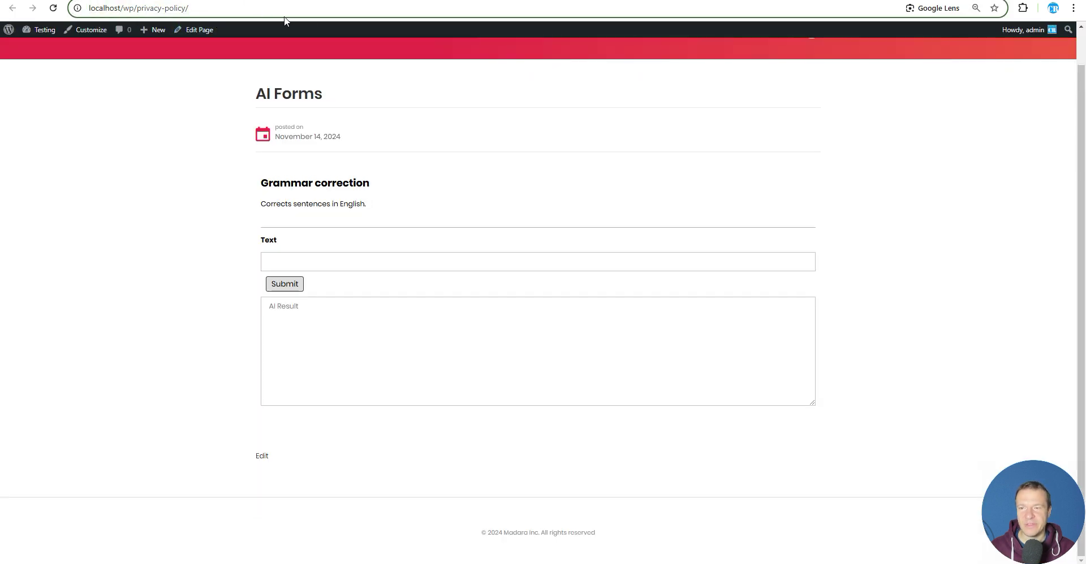
text(?)
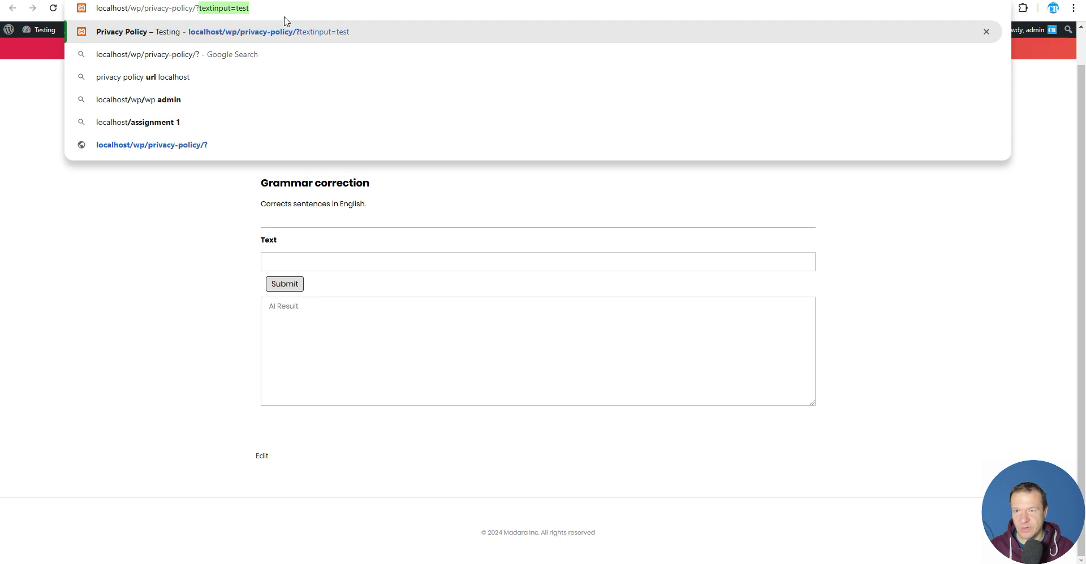
text(textinput)
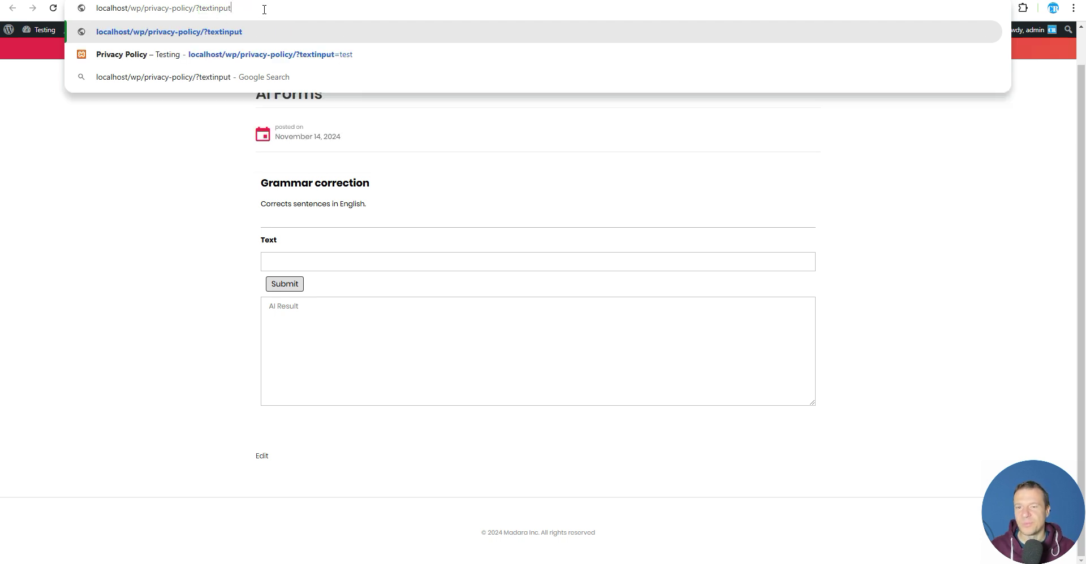
text(=)
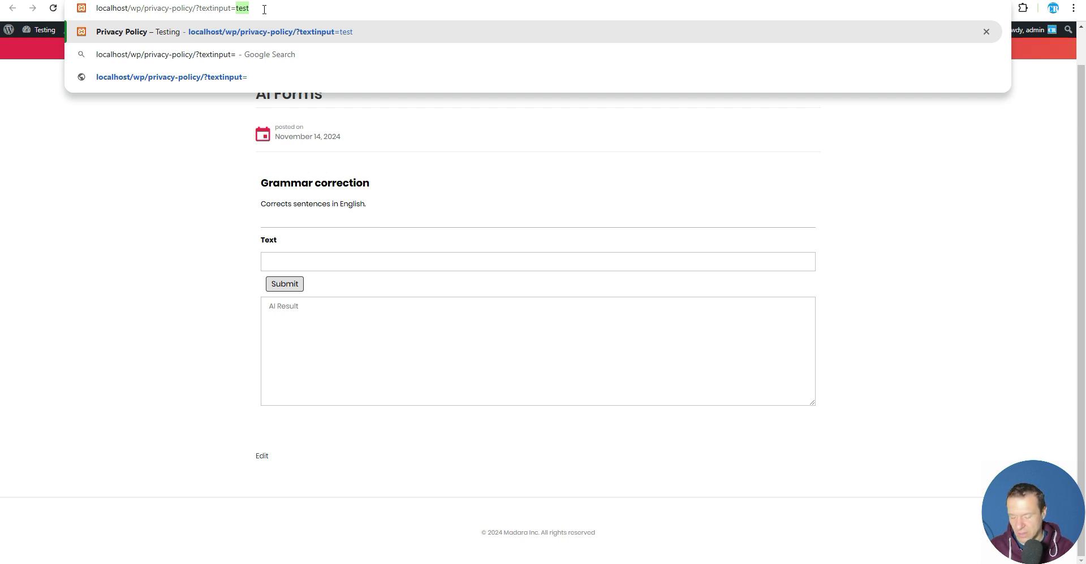
text(Testing)
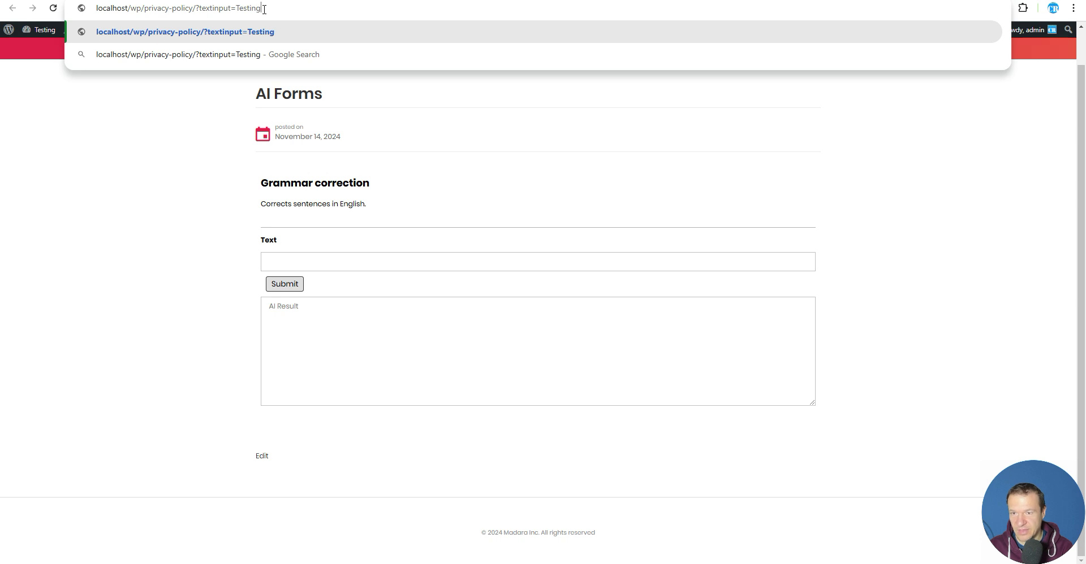
key(Return)
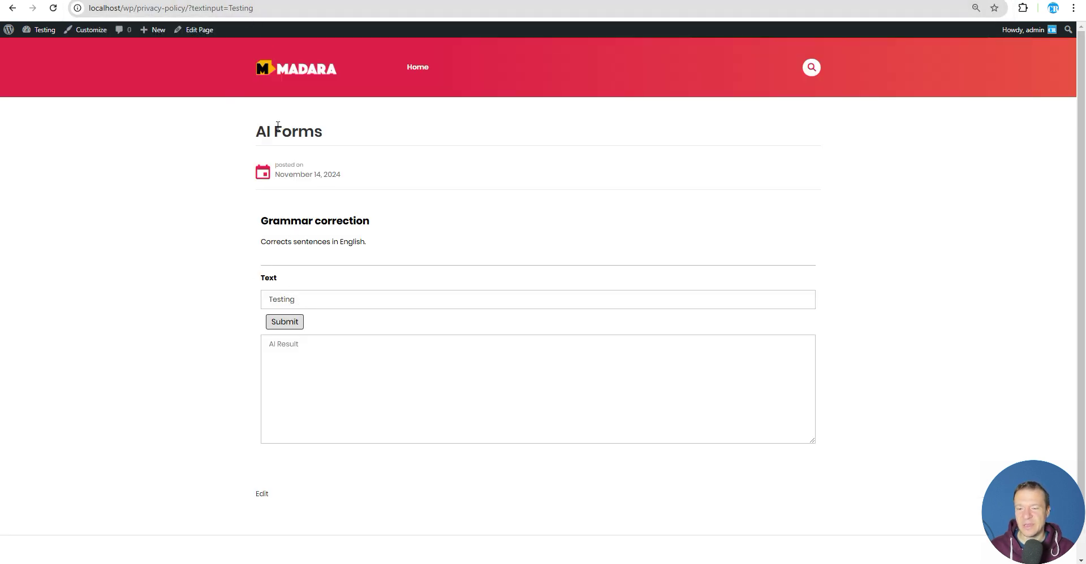
- Extend the URL's textinput value to Testing+more and load the page
click(305, 7)
text(+more)
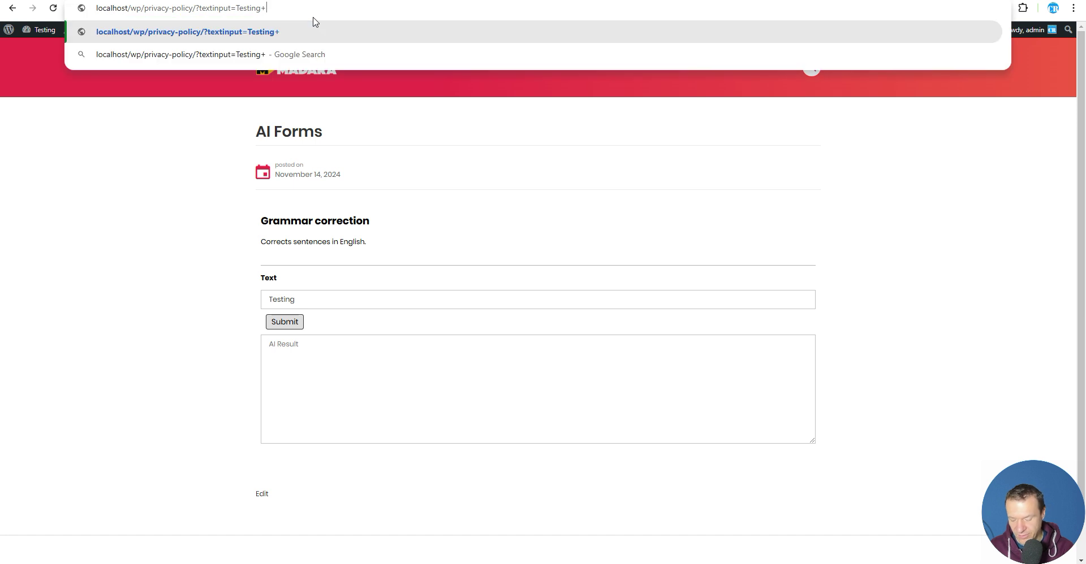
key(Return)
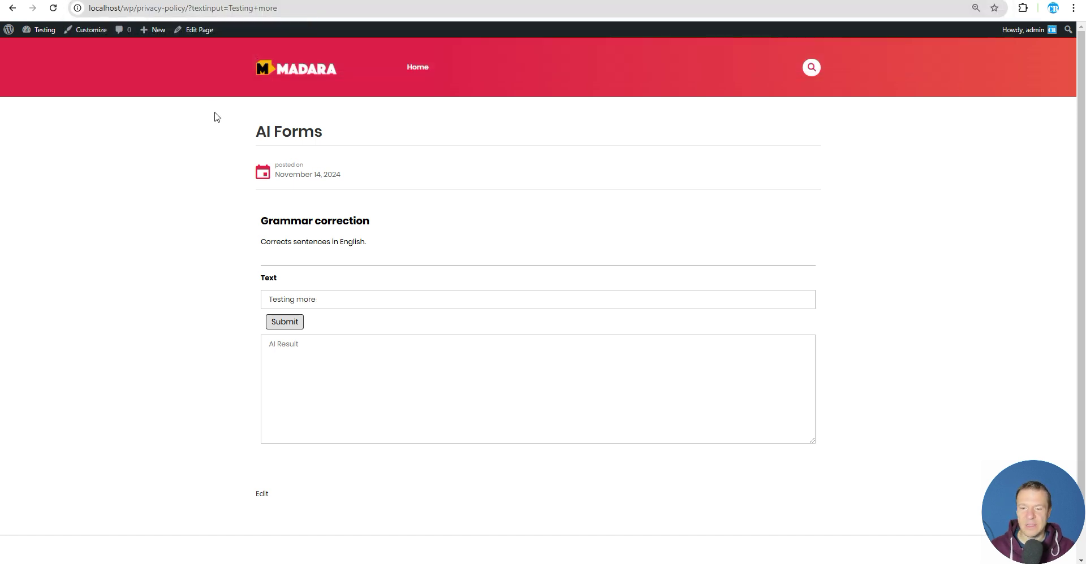
- Compare the textinput value in the URL with the content of the form's Text field
mouse_move(253, 8)
mouse_down()
mouse_move(244, 8)
mouse_move(254, 8)
mouse_up()
double_click(269, 8)
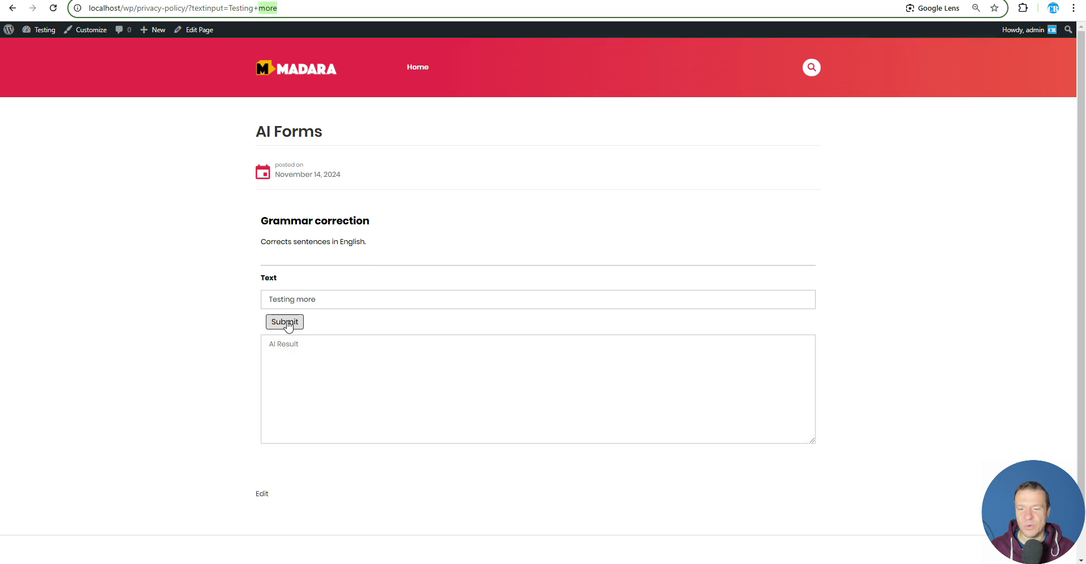
drag(266, 299, 325, 297)
click(191, 294)
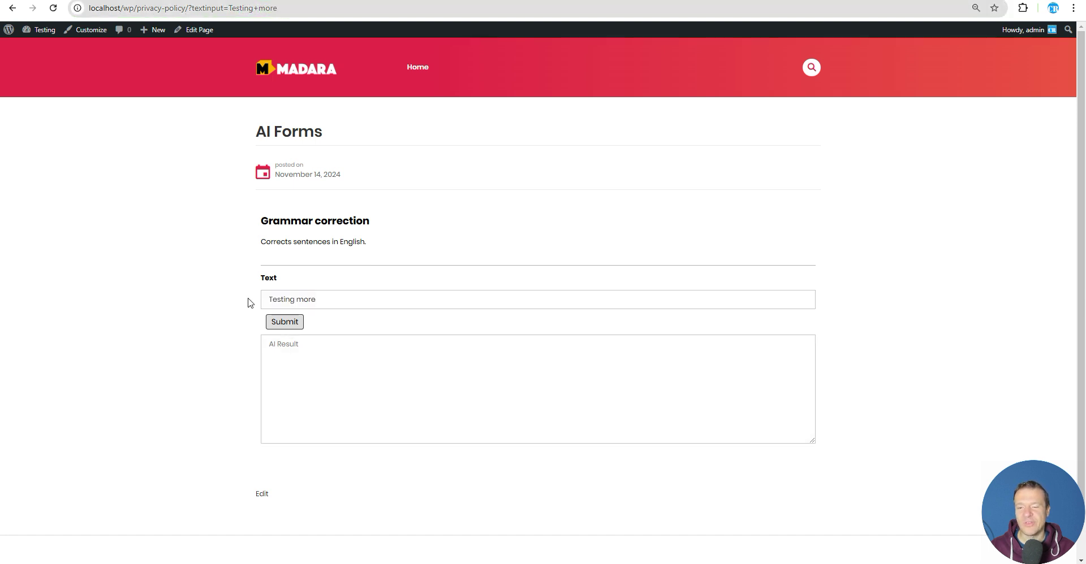
drag(229, 8, 280, 7)
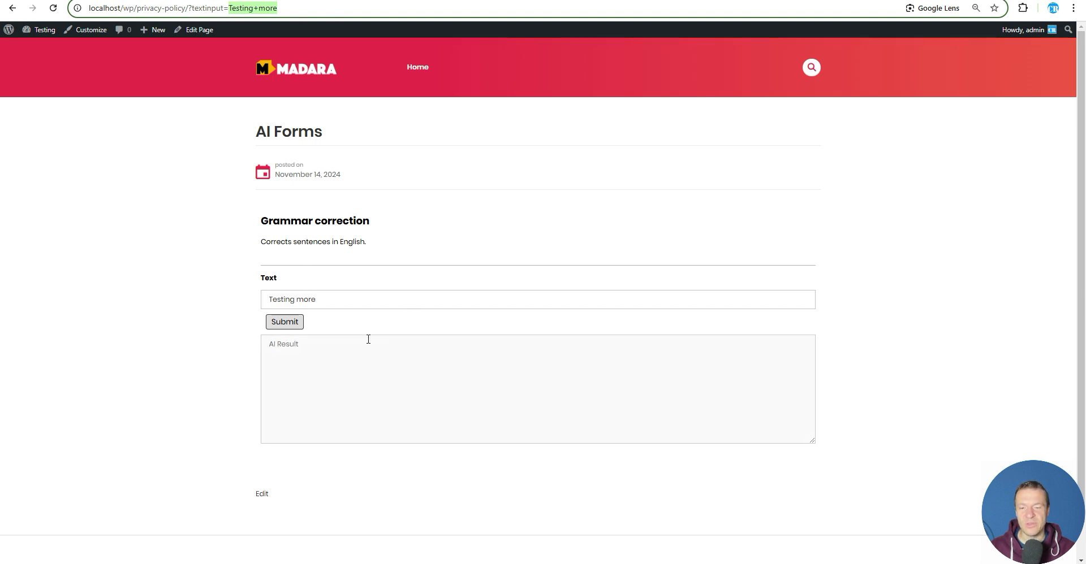
drag(378, 297, 253, 302)
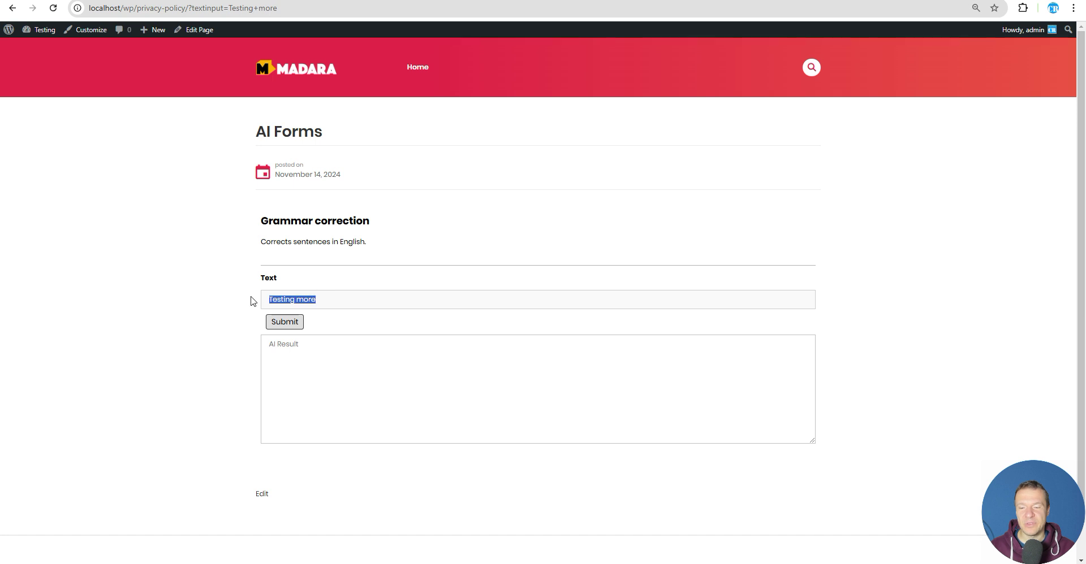
- Add a second input field to the Grammar correction form with the ID anotherfield and the label Another Field
click(155, 309)
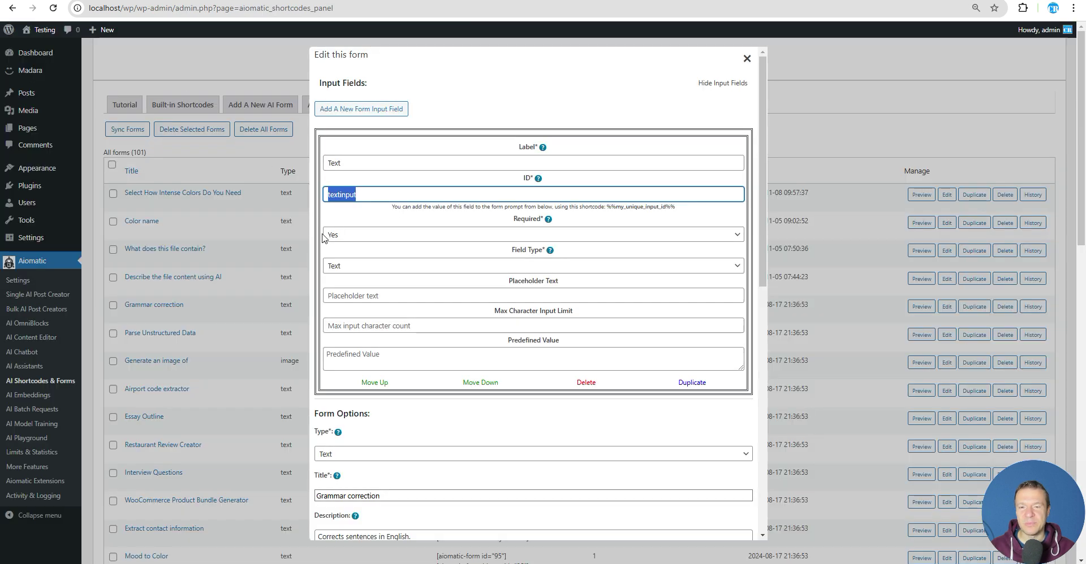
scroll(363, 408, down, 1)
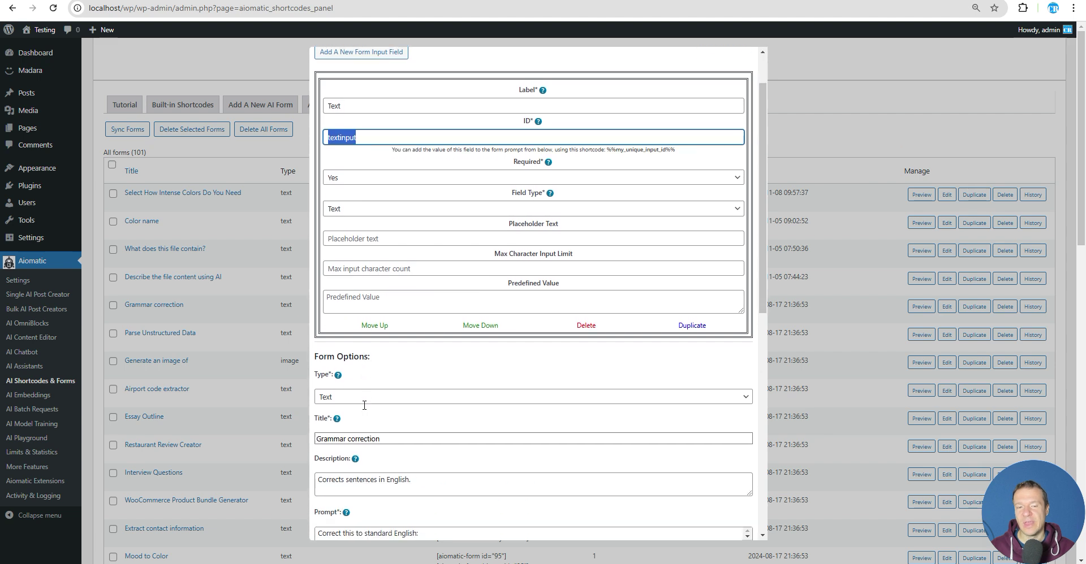
scroll(395, 412, up, 1)
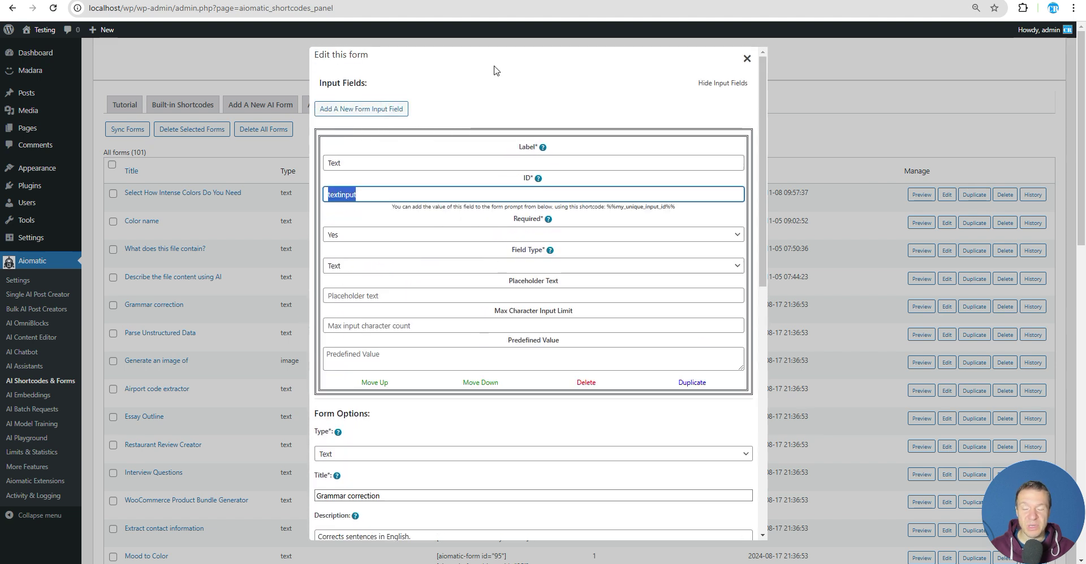
click(337, 111)
scroll(375, 360, down, 2)
click(368, 346)
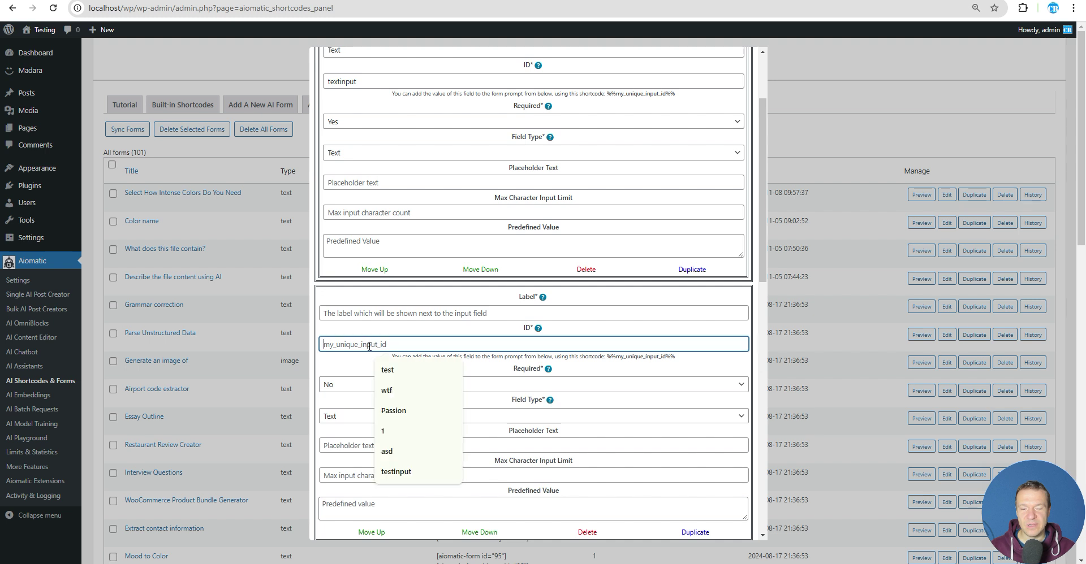
text(anotherfield)
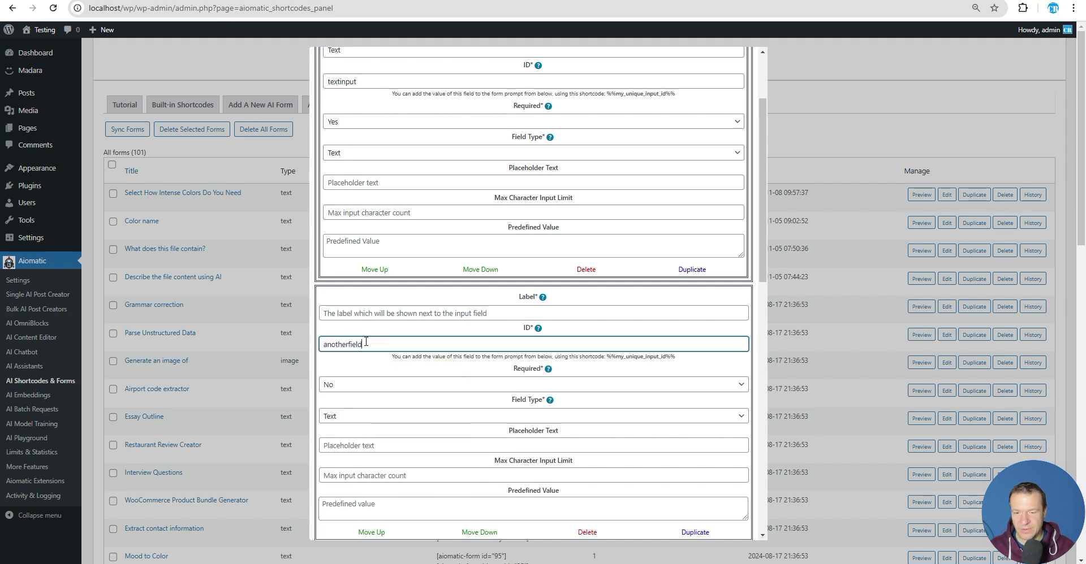
click(363, 315)
text(A)
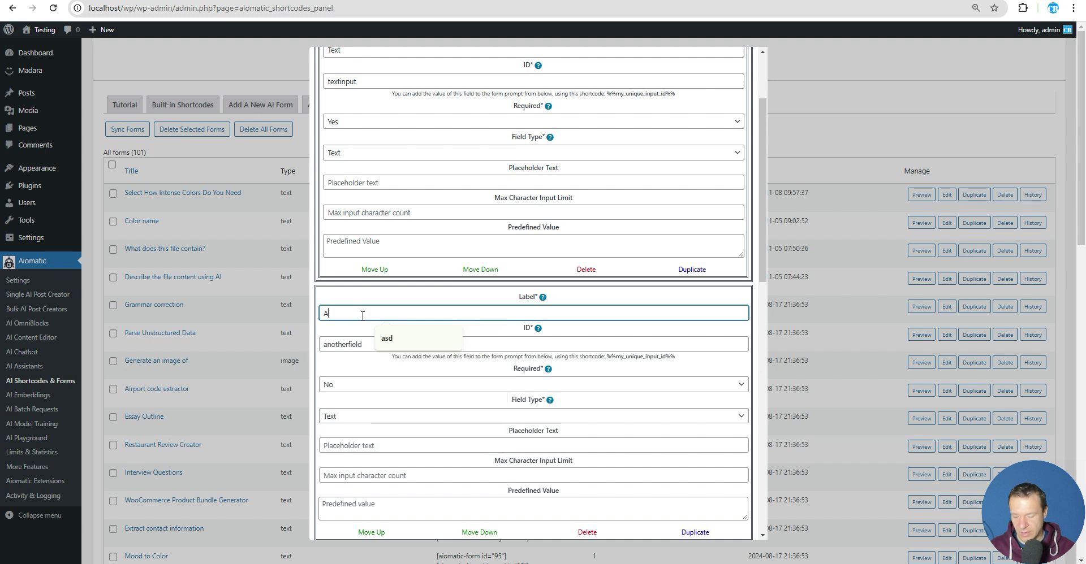
text(nother Field)
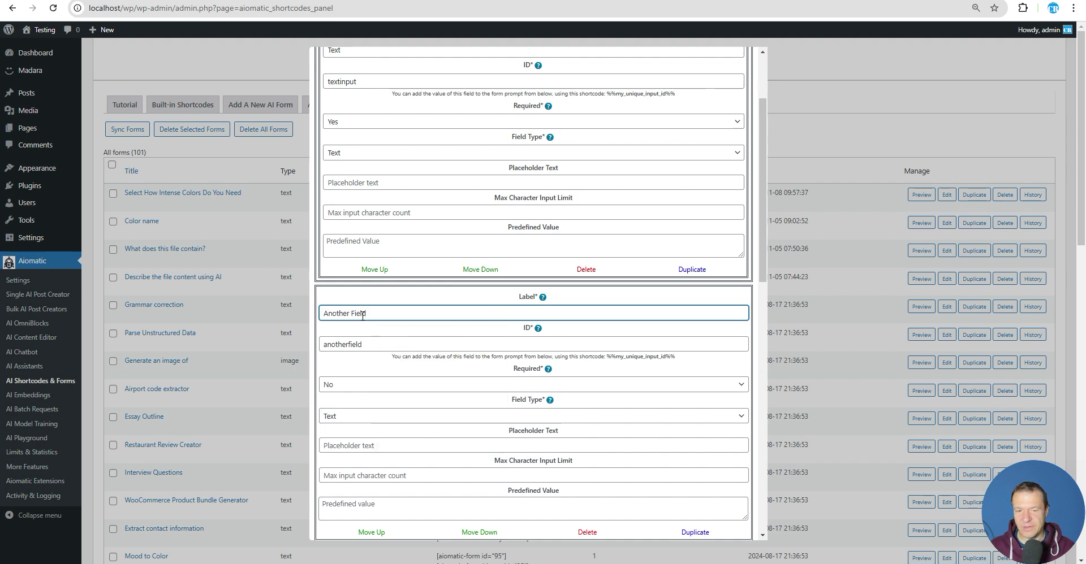
- Save the Grammar correction form with its additional input field
scroll(402, 446, down, 1)
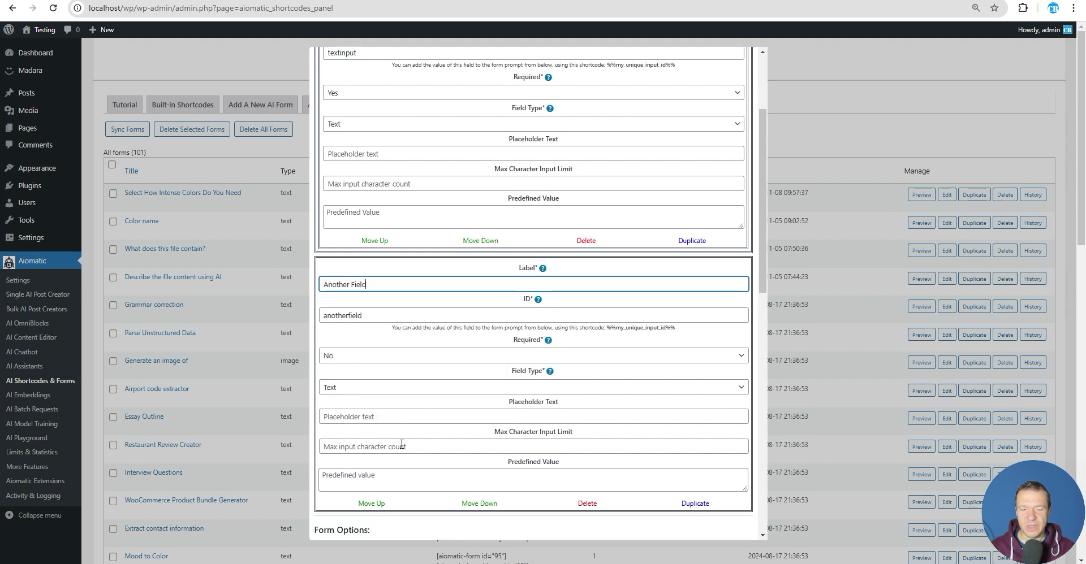
scroll(398, 403, up, 3)
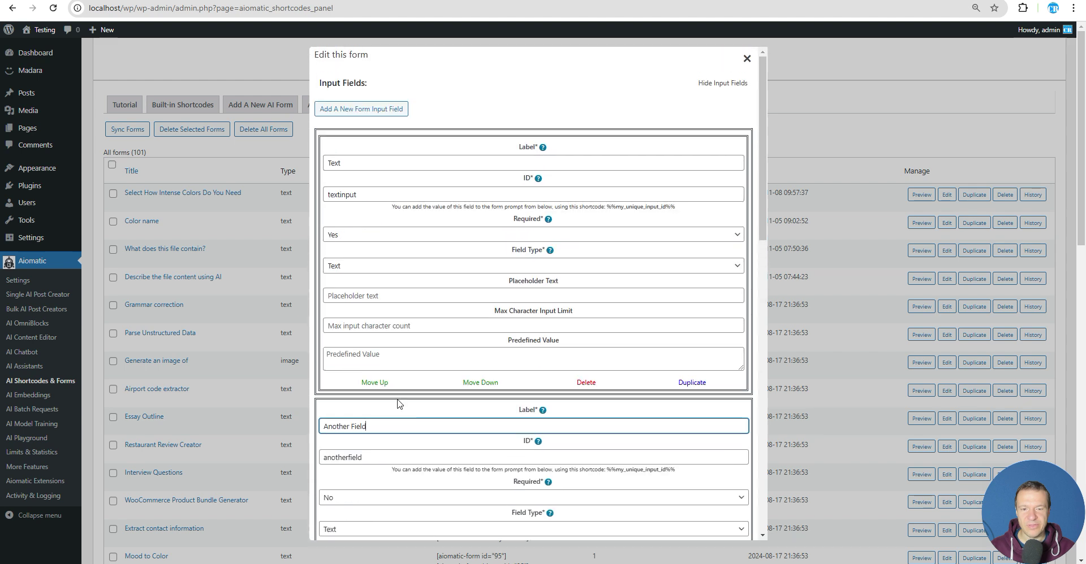
scroll(398, 404, down, 12)
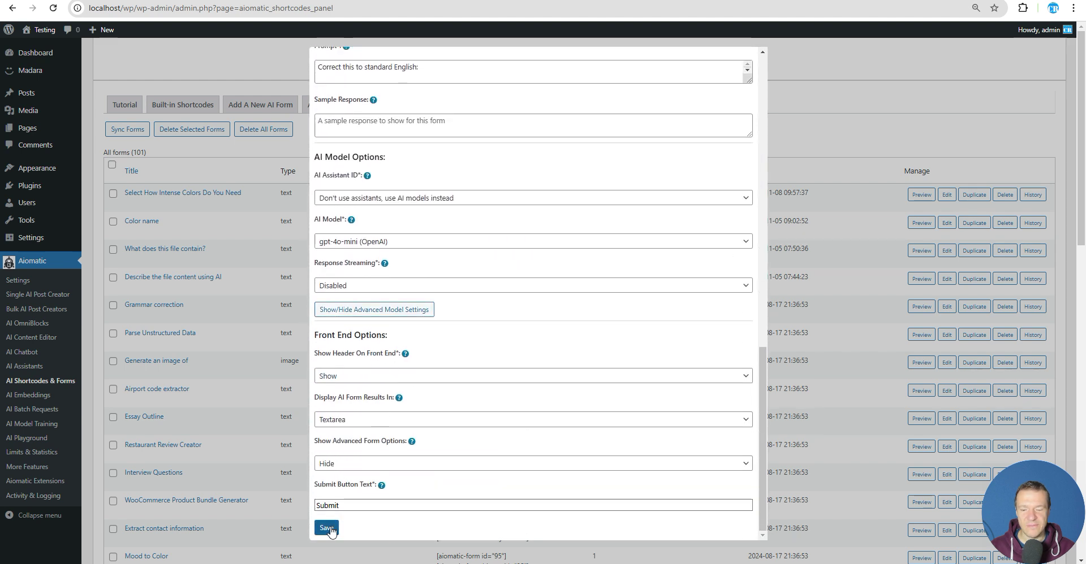
click(327, 529)
scroll(409, 377, up, 6)
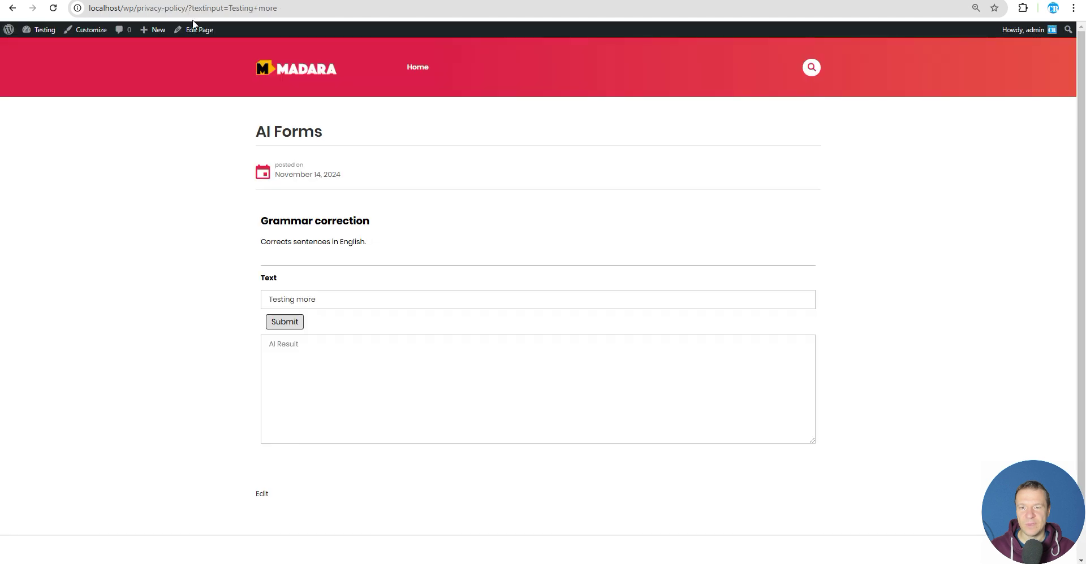
- Reload the live AI Forms page and check the form for the added Another Field input
click(53, 8)
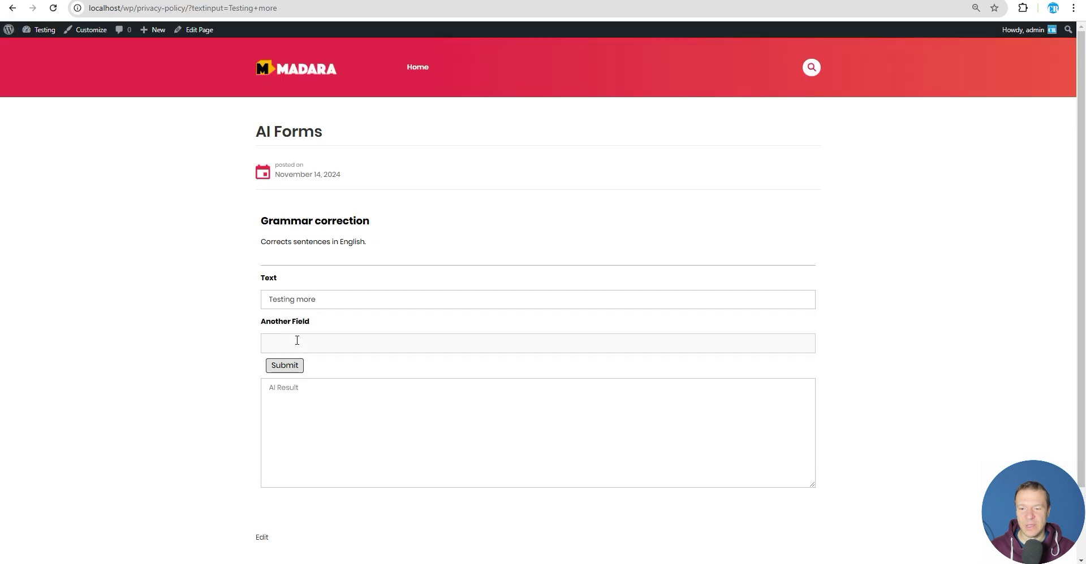
drag(264, 322, 310, 324)
click(253, 339)
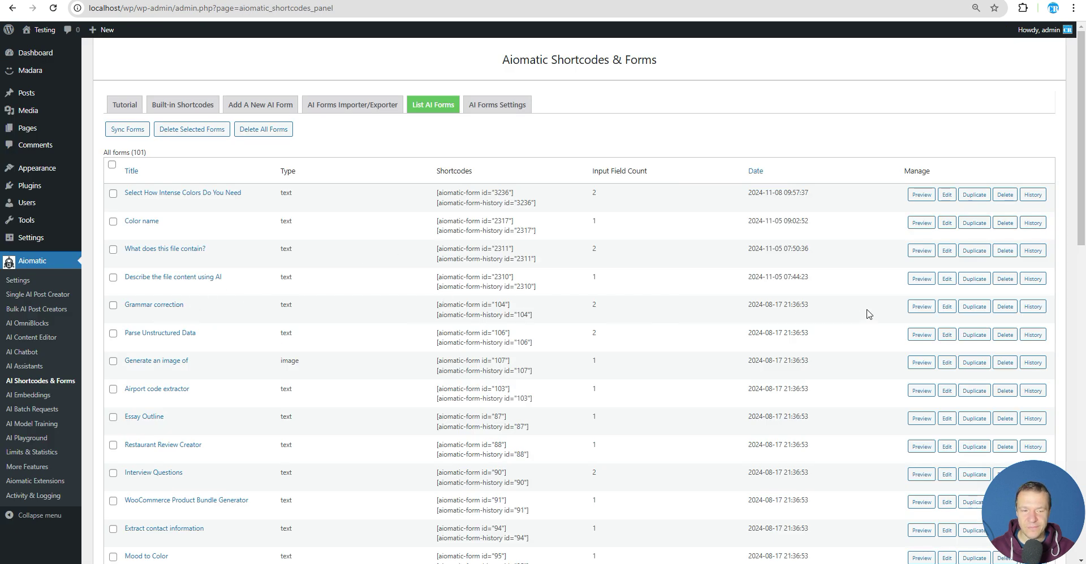
- Reopen the Grammar correction form for editing and copy the ID of its second field, anotherfield
click(946, 307)
scroll(502, 267, down, 5)
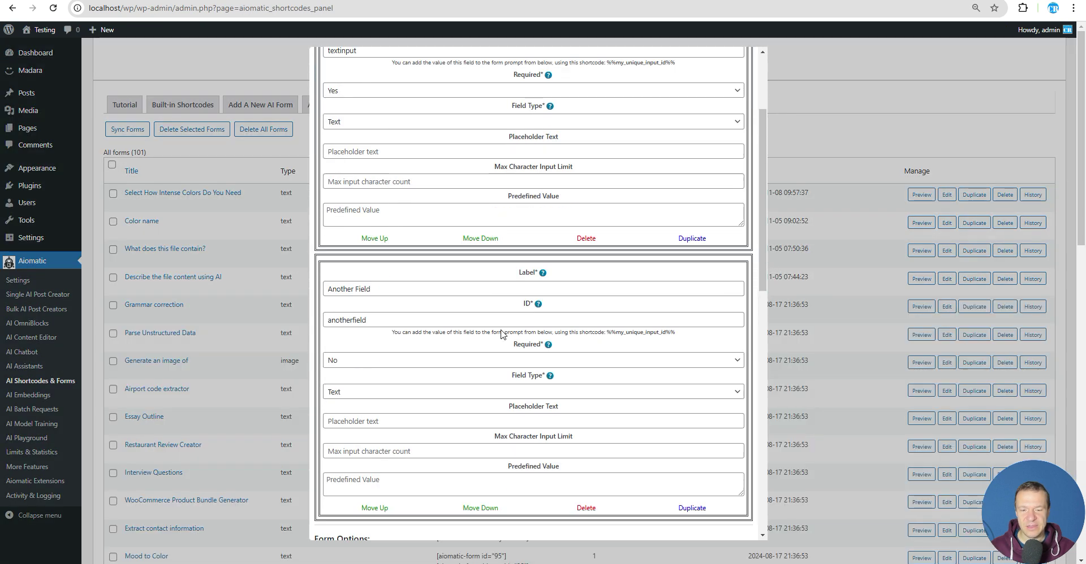
double_click(365, 296)
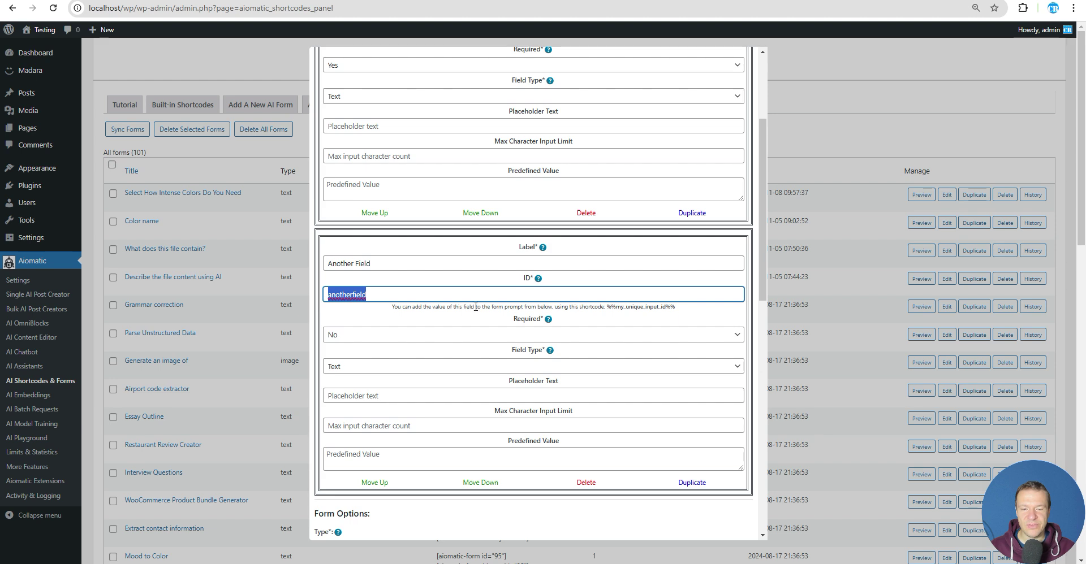
right_click(343, 300)
click(376, 409)
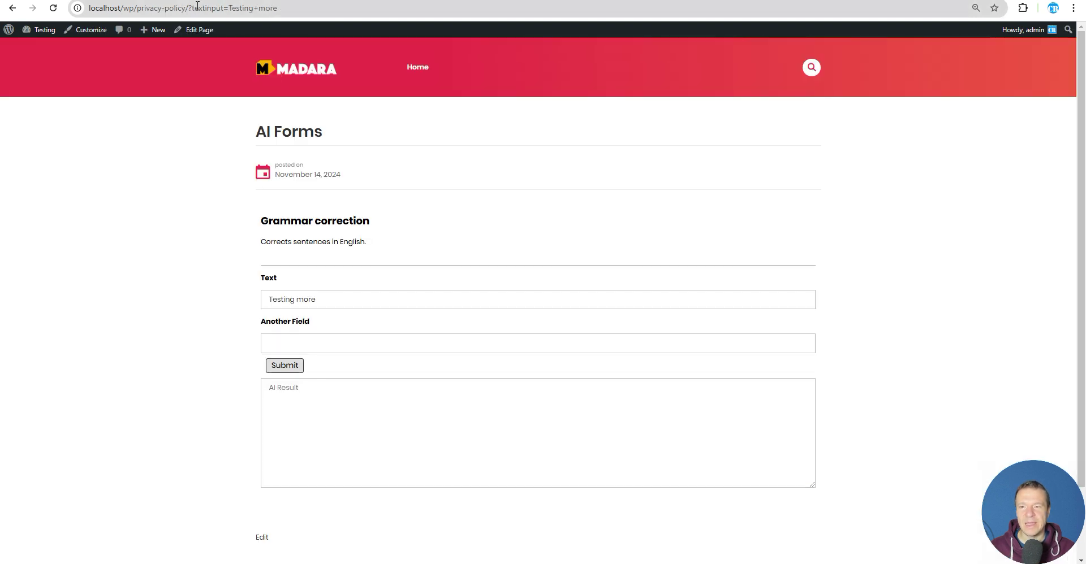
- Append a second parameter name, &anotherfield, after textinput=Testing+more in the live page's URL
drag(193, 8, 302, 7)
click(302, 6)
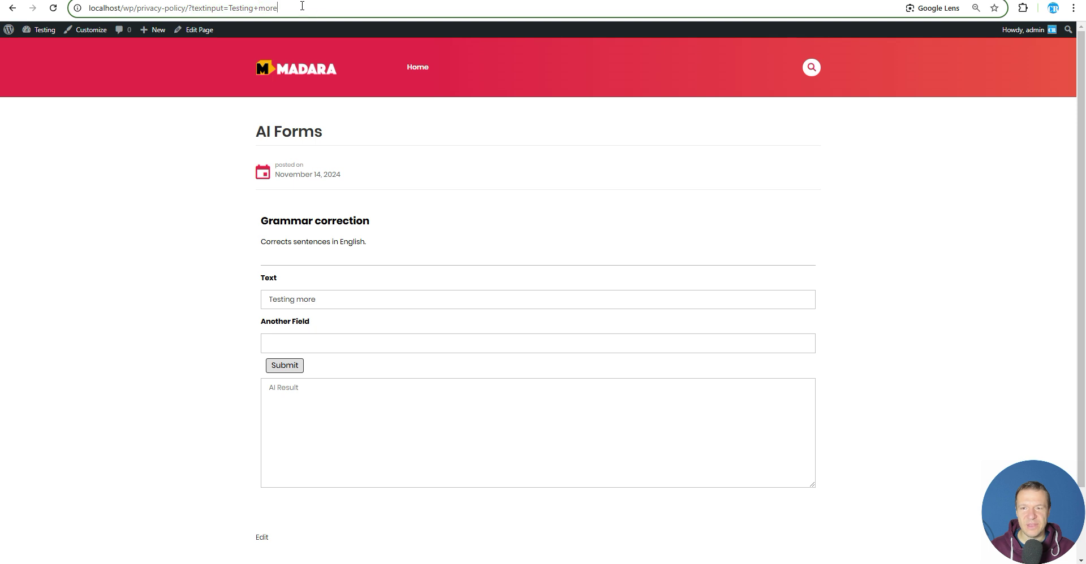
double_click(192, 7)
click(276, 8)
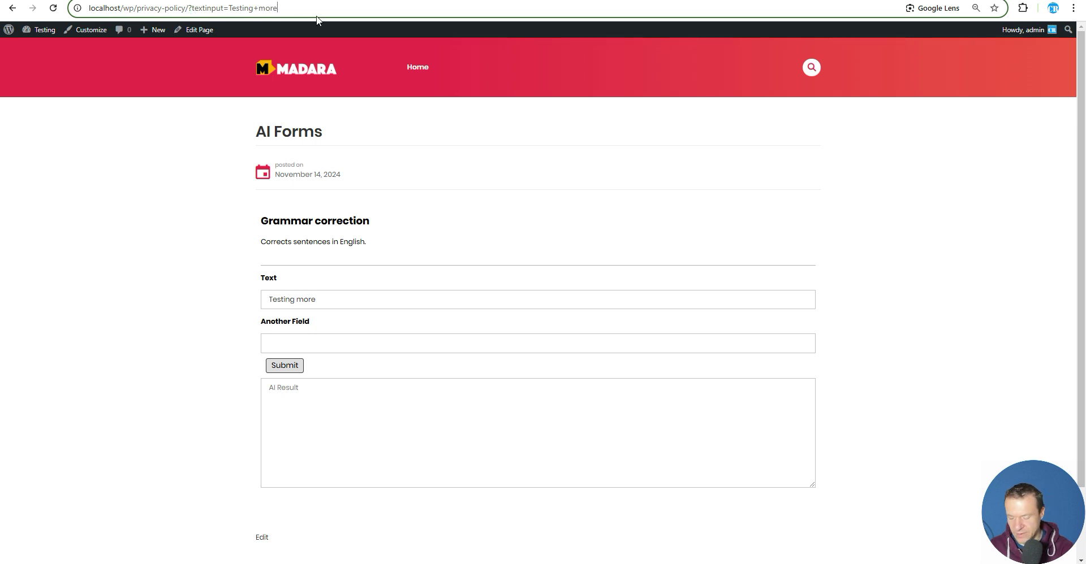
text(&)
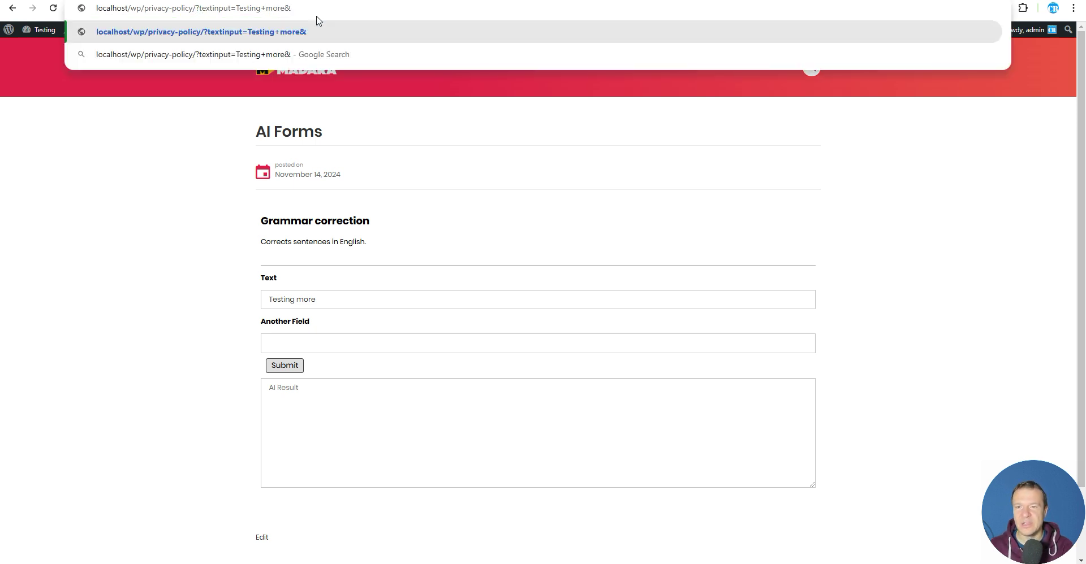
text(anotherfield)
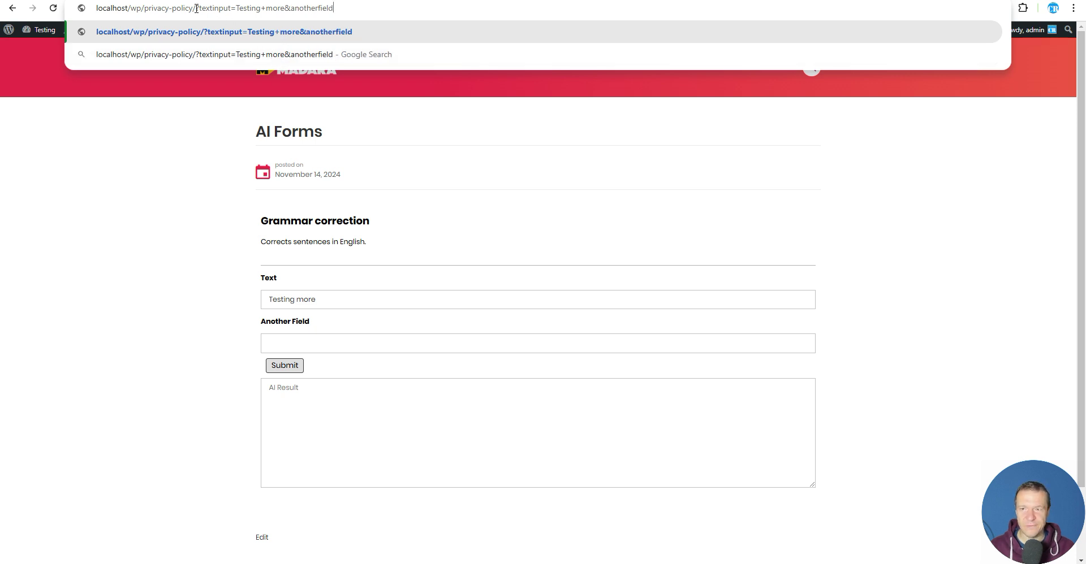
- Give the URL's anotherfield parameter the value Testing+this+also and load the page
drag(197, 7, 344, 7)
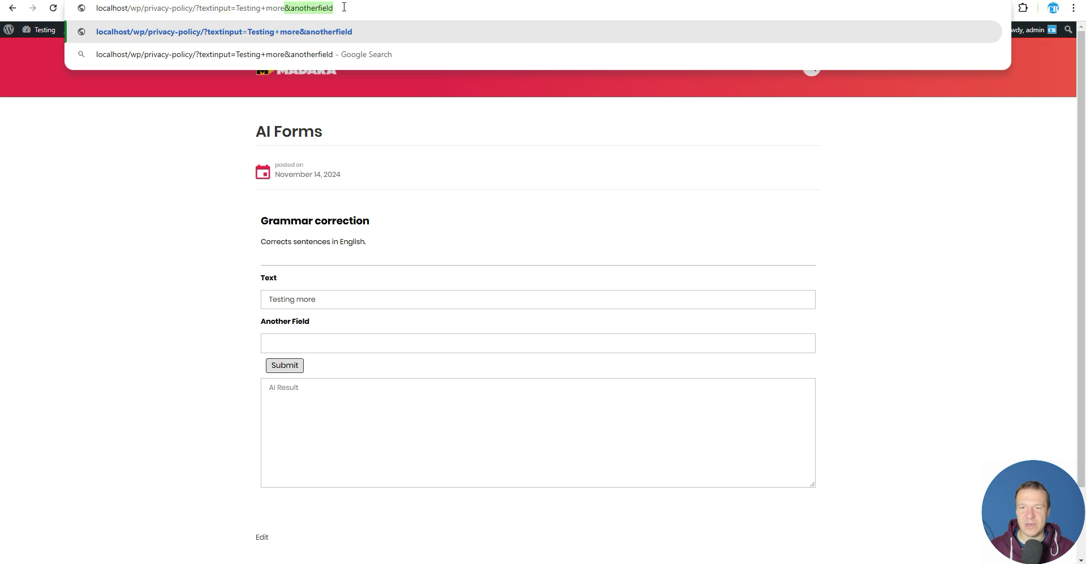
click(287, 8)
drag(287, 8, 345, 9)
click(345, 10)
text(=)
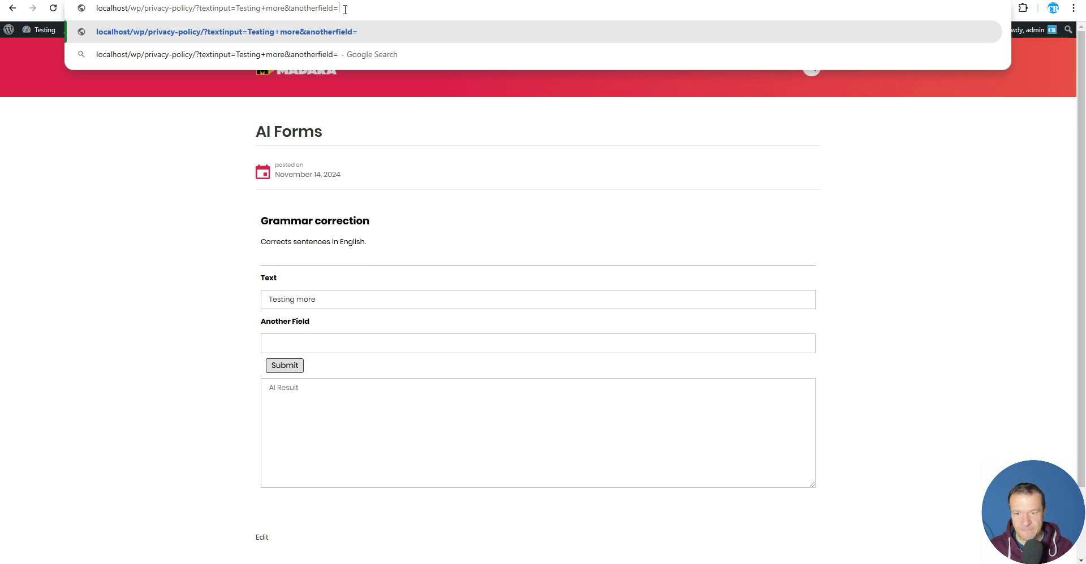
text(Testing+)
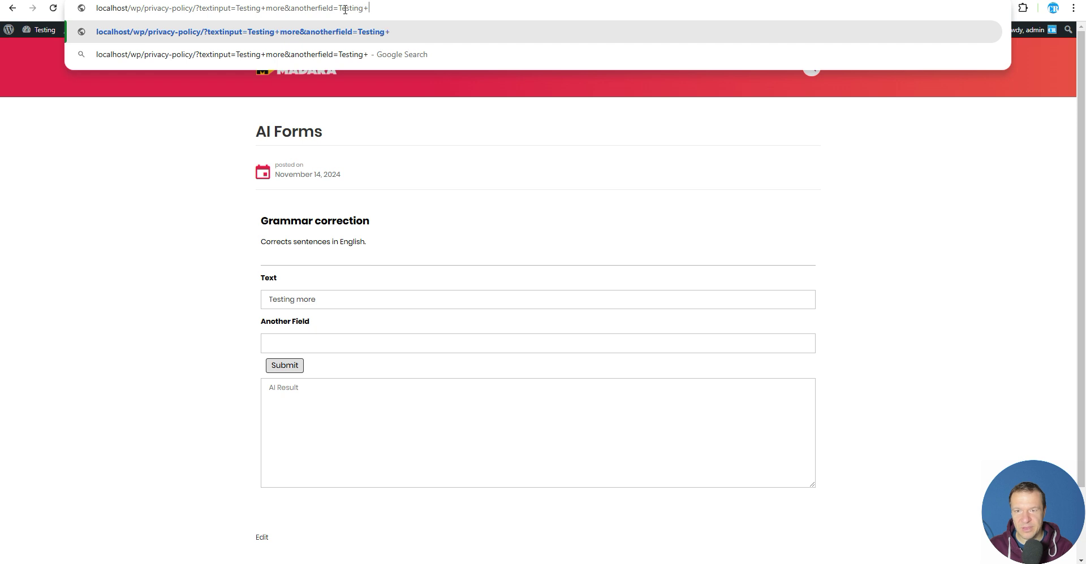
text(this +also)
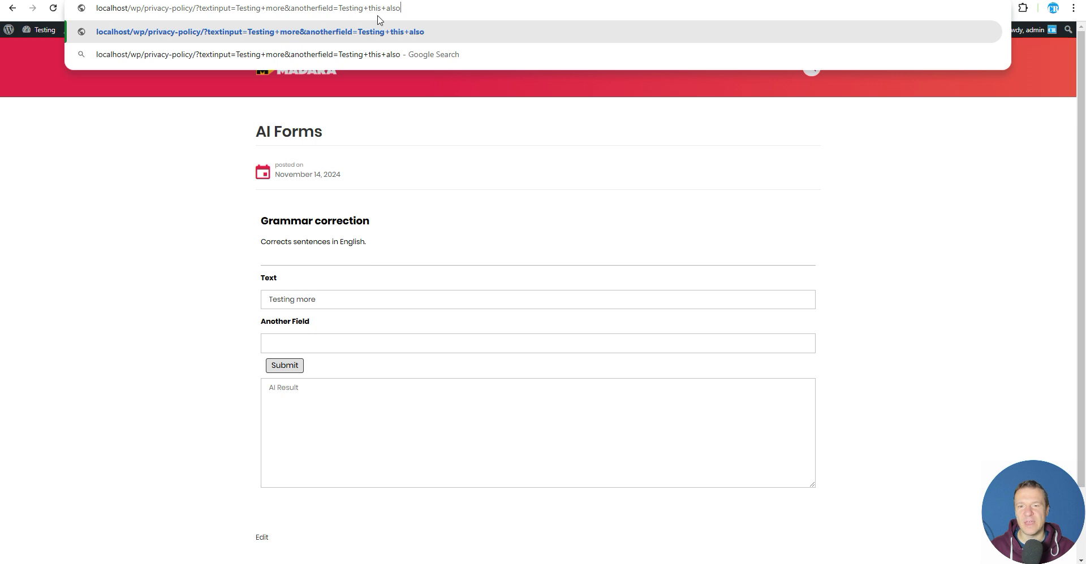
key(Return)
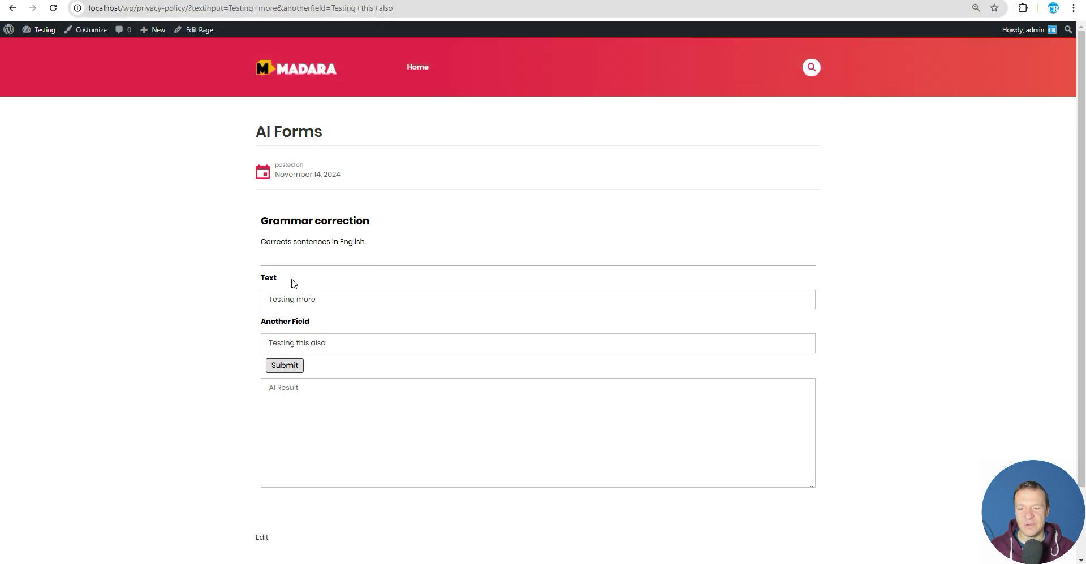
- Check the contents of the Text and Another Field inputs against the URL parameters
drag(270, 300, 312, 302)
click(276, 343)
drag(275, 343, 348, 346)
- Append the sample parameter &fieldID=fieldValue to the end of the page URL and load it
click(413, 9)
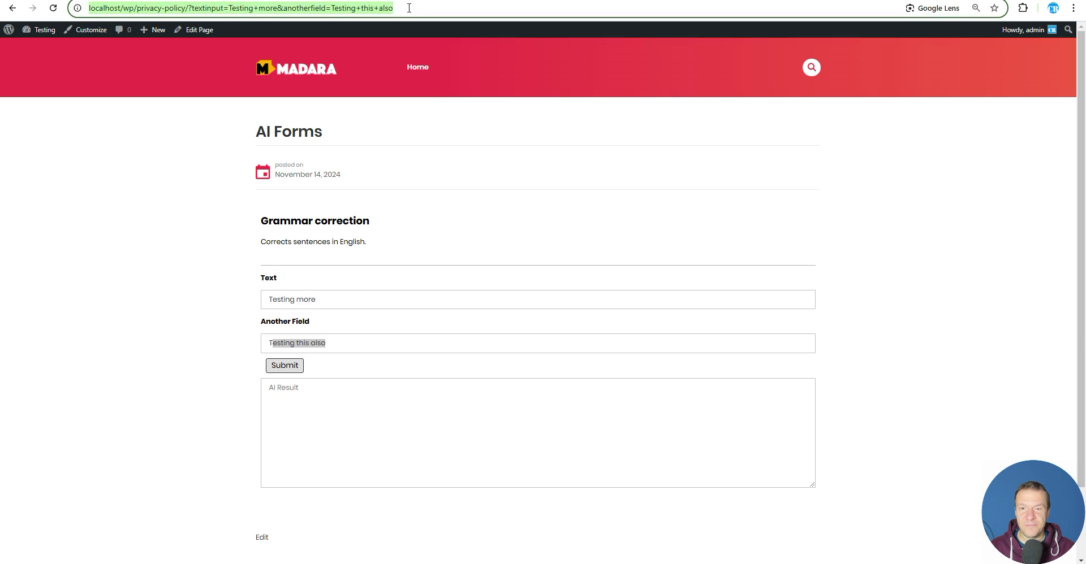
click(412, 8)
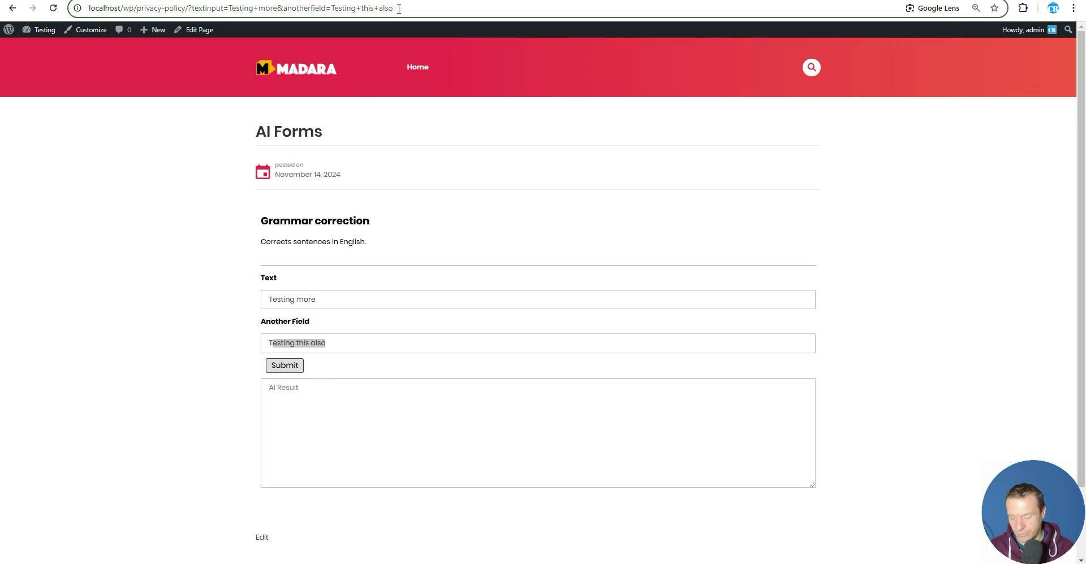
text(&)
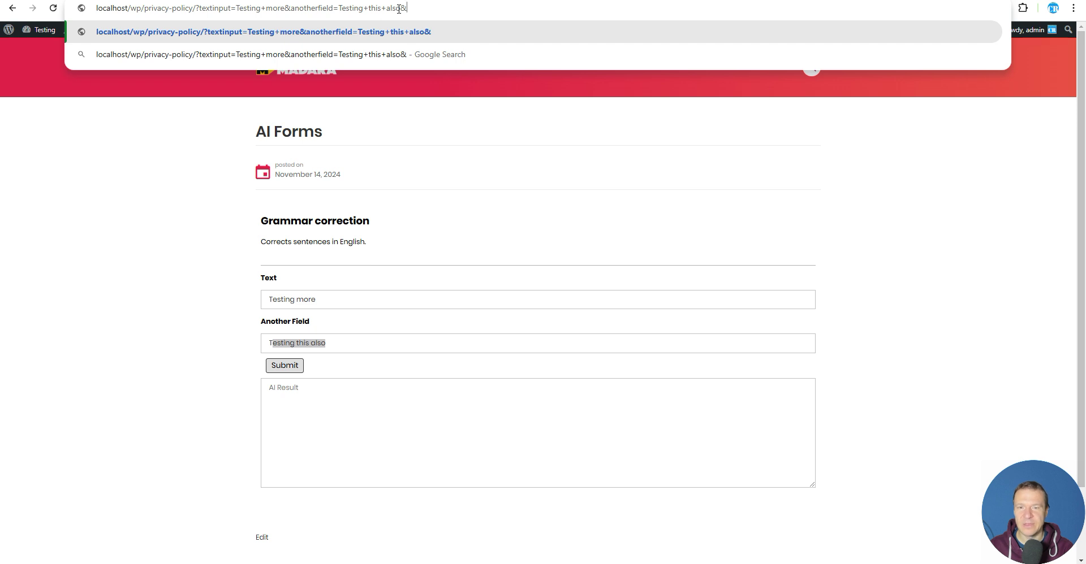
text(fieldID)
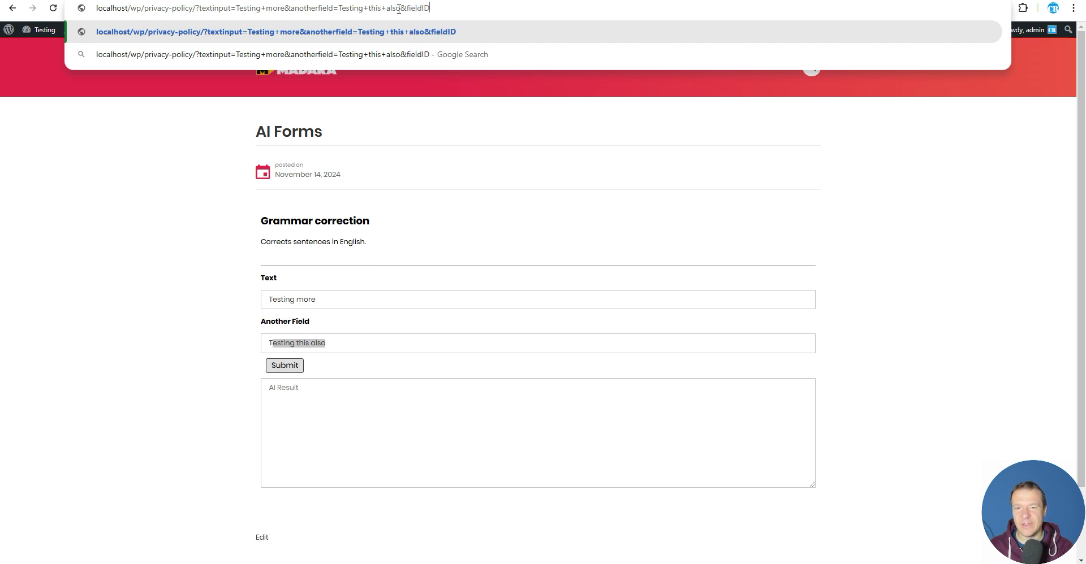
text(=fieldVA)
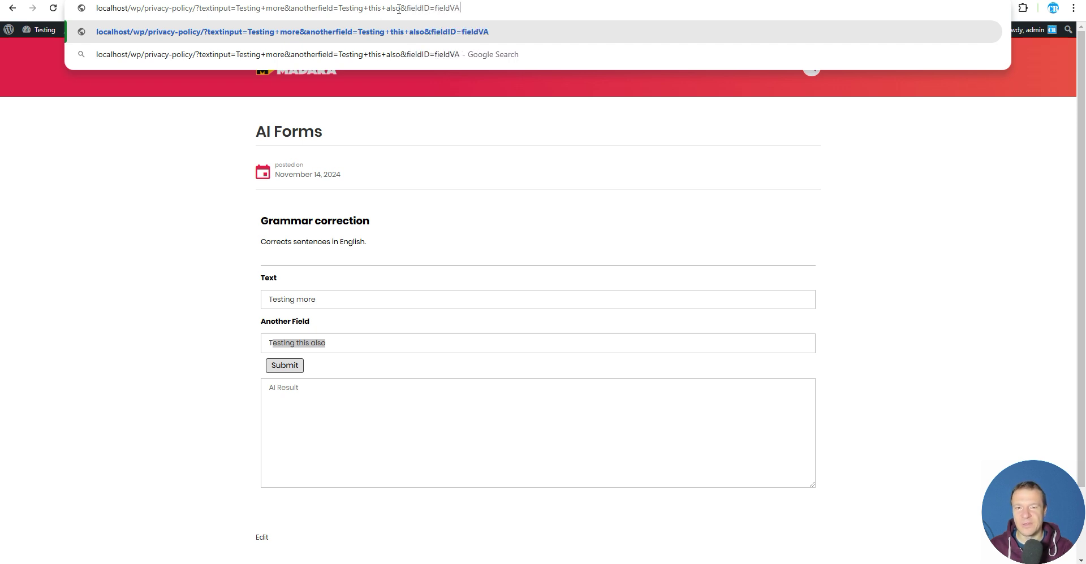
key(BackSpace)
text(alue)
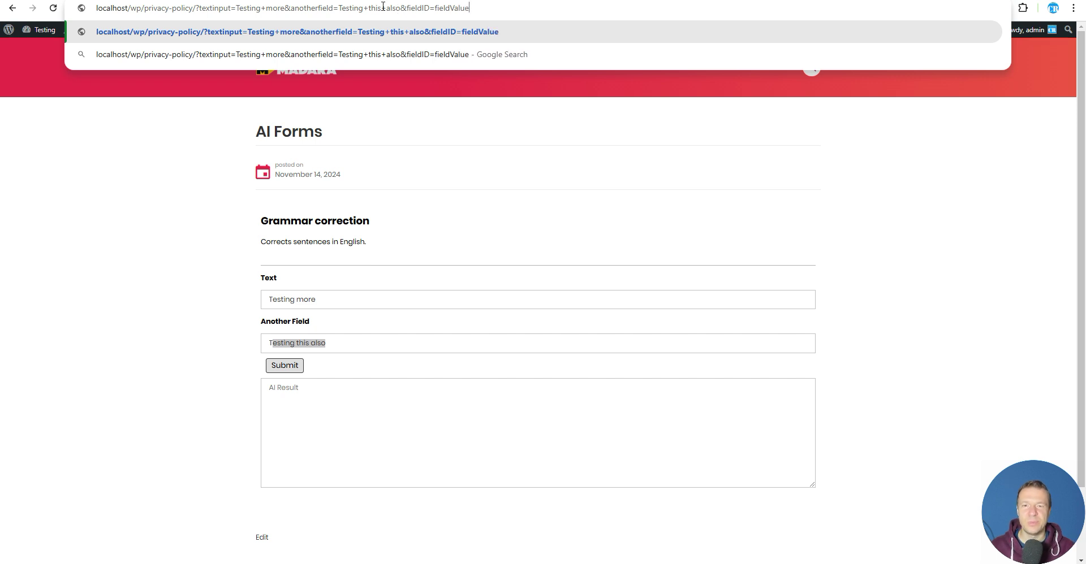
key(Return)
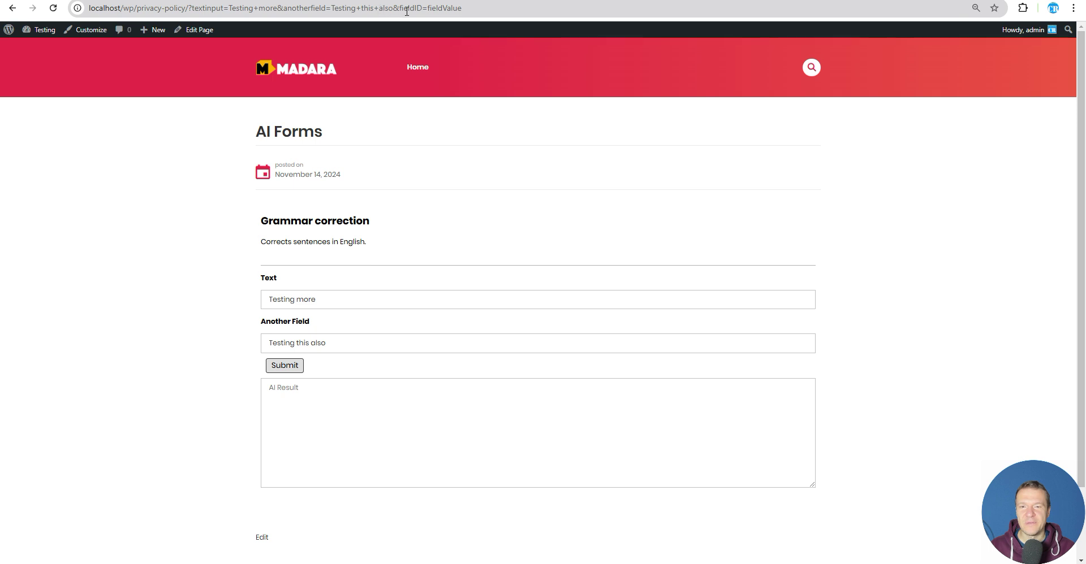
- Examine the URL's fieldID=fieldValue pair and the question mark that starts the query string
drag(407, 10, 398, 10)
double_click(440, 11)
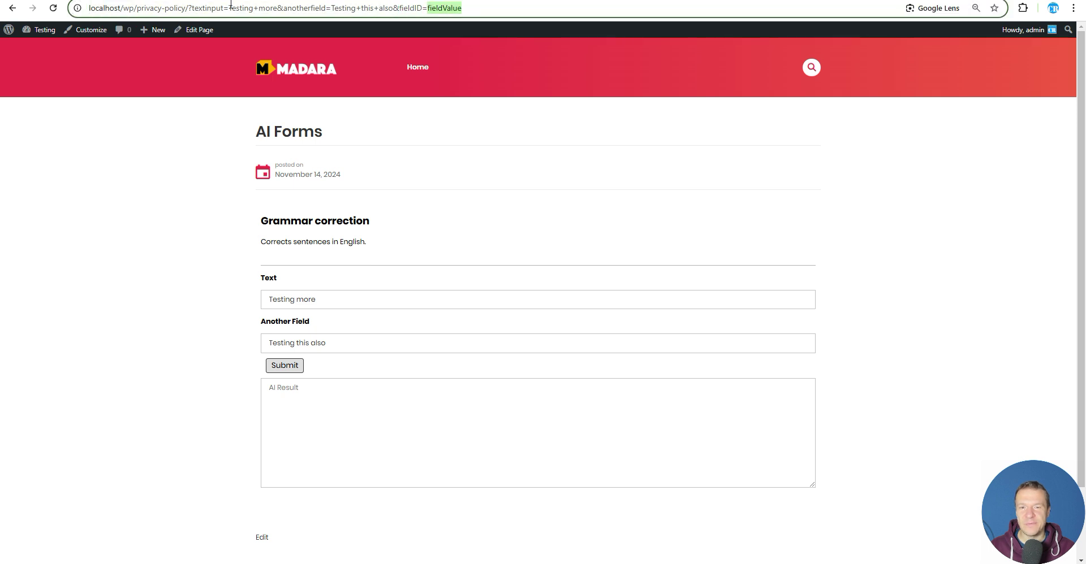
drag(188, 9, 194, 9)
click(173, 187)
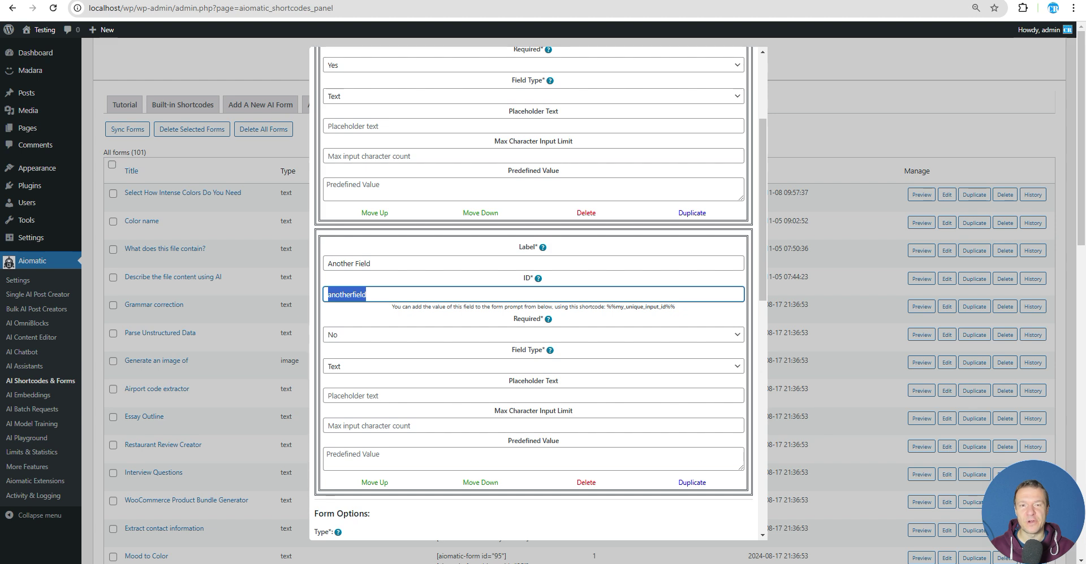
- Delete the Another Field input from the Grammar correction form and save the form
click(585, 483)
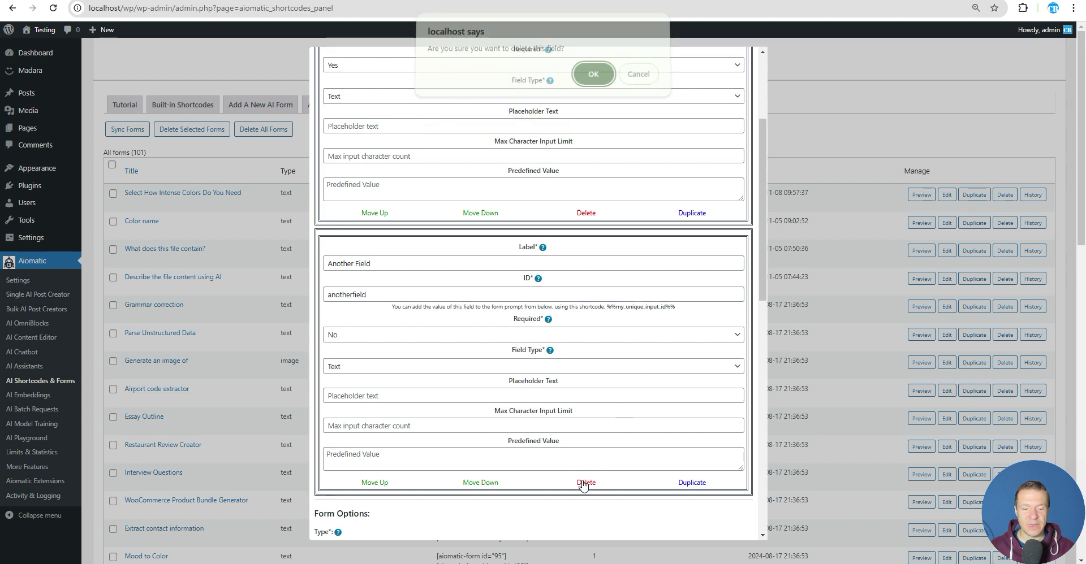
click(591, 76)
scroll(407, 310, down, 10)
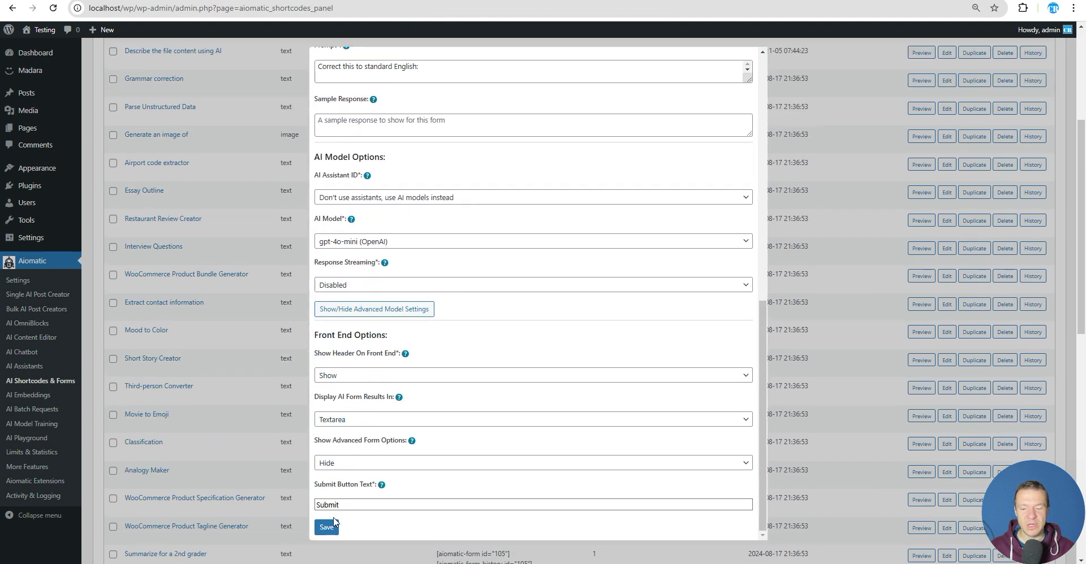
click(332, 527)
scroll(436, 354, up, 10)
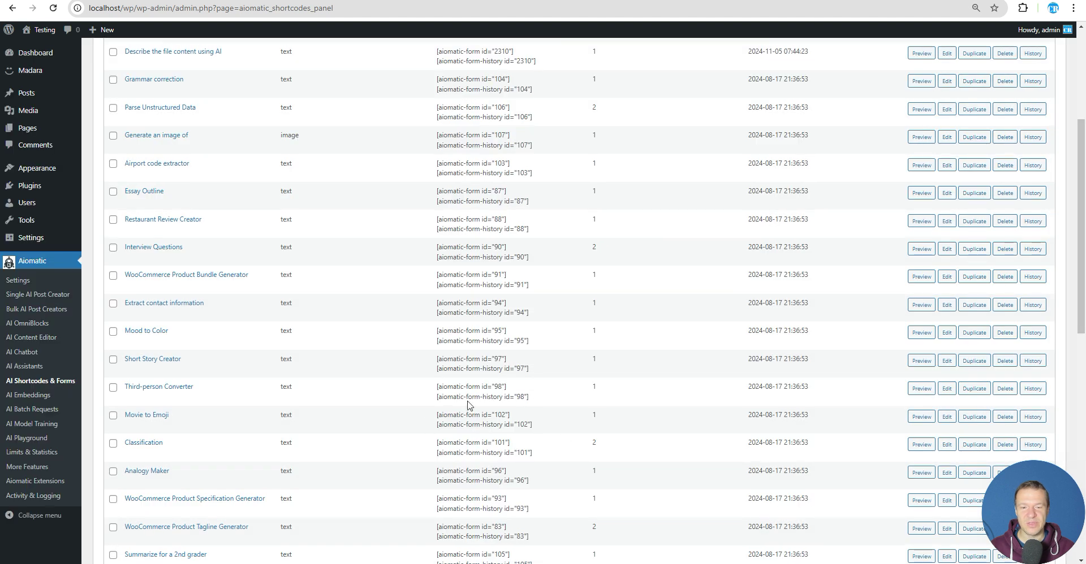